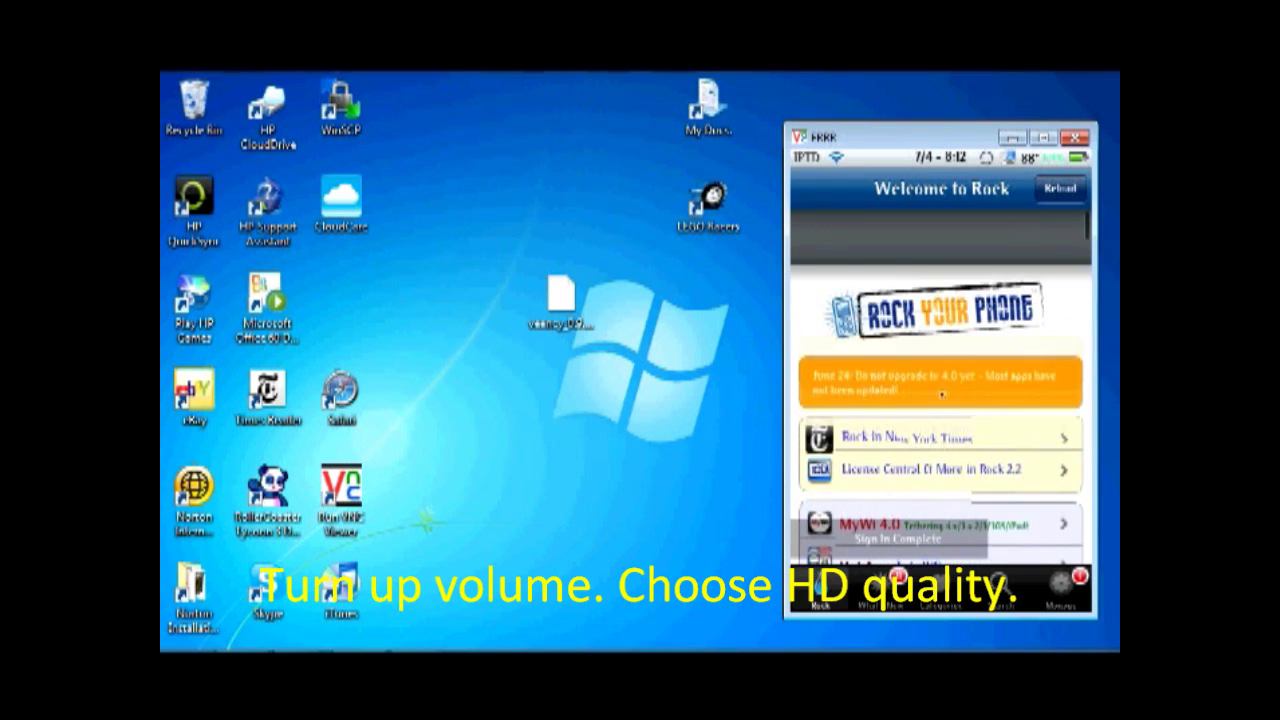
Open Rock's Search page, enter 'vec' in the search field, then clear it
scroll(944, 320, "down", 1)
scroll(955, 308, "up", 1)
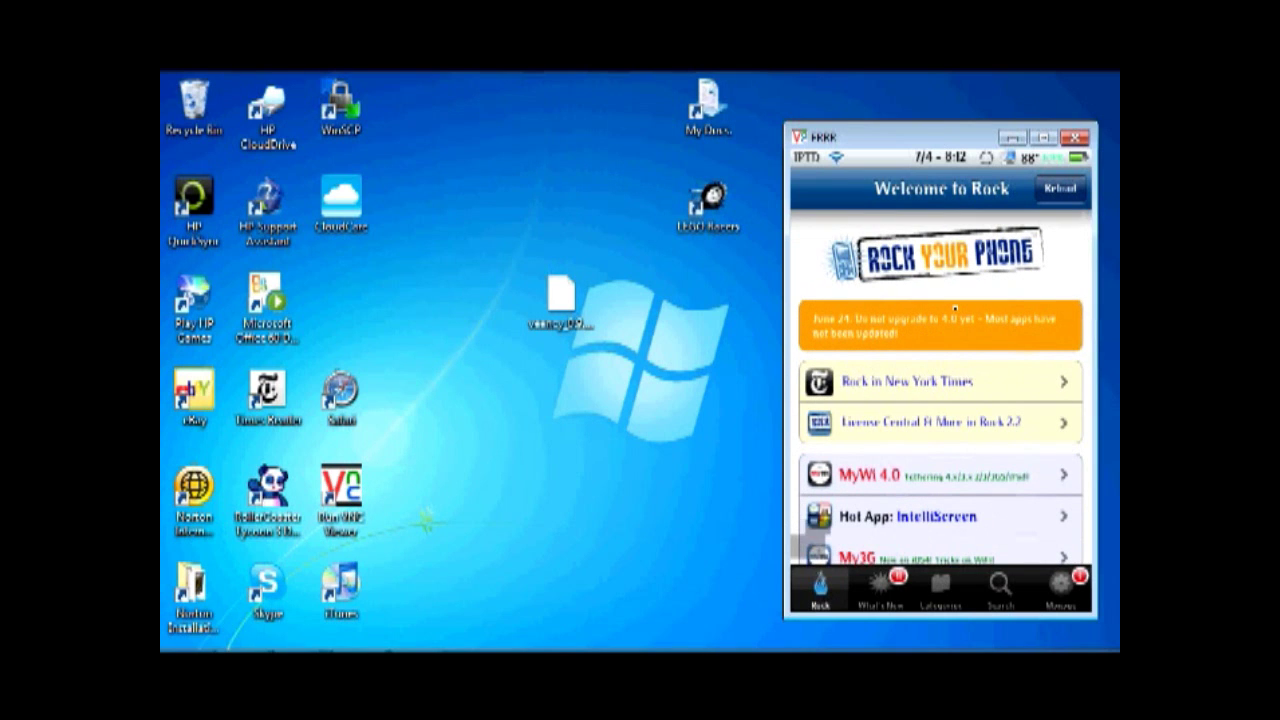
scroll(955, 308, "down", 3)
scroll(955, 308, "up", 3)
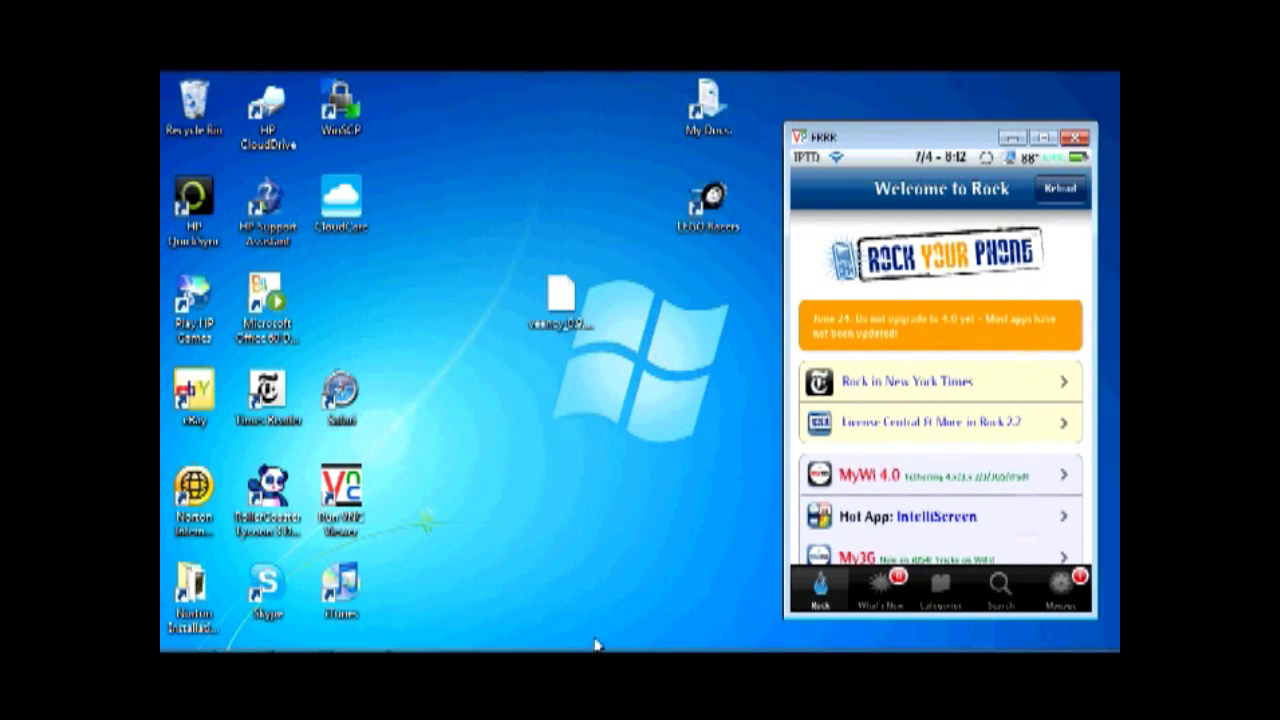
mouse_move(598, 645)
left_click(997, 590)
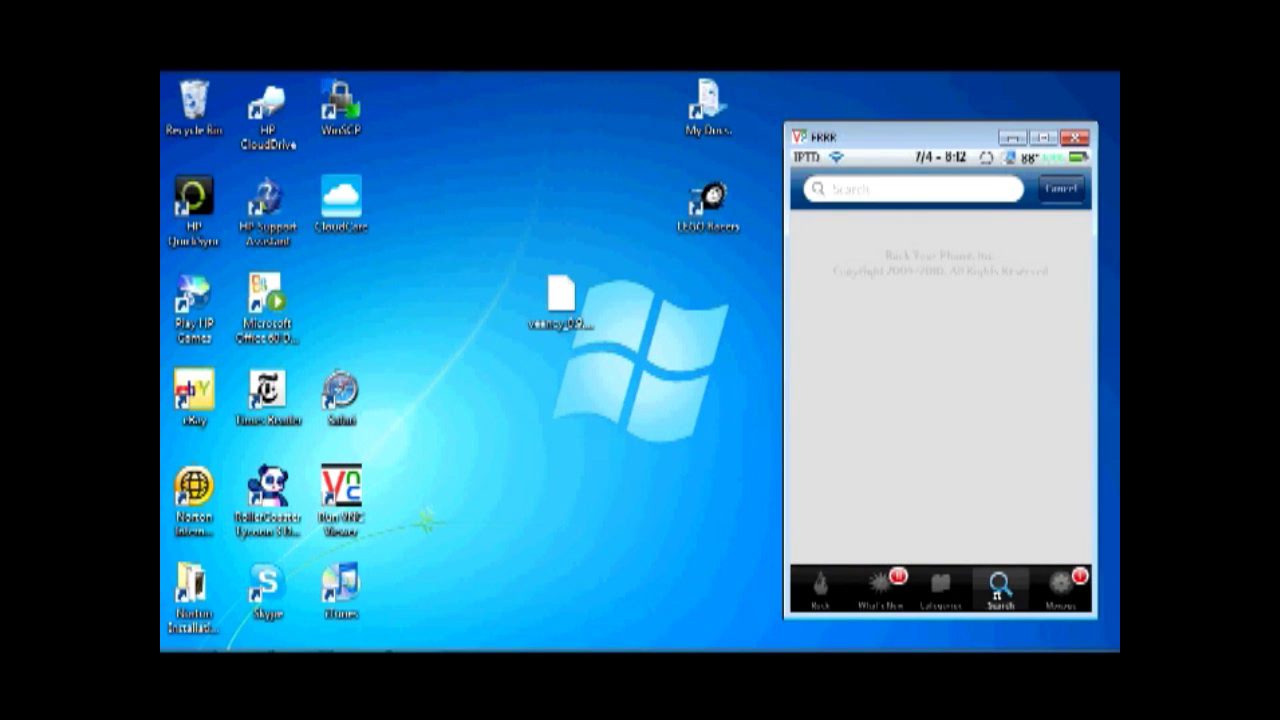
left_click(997, 590)
type("vec")
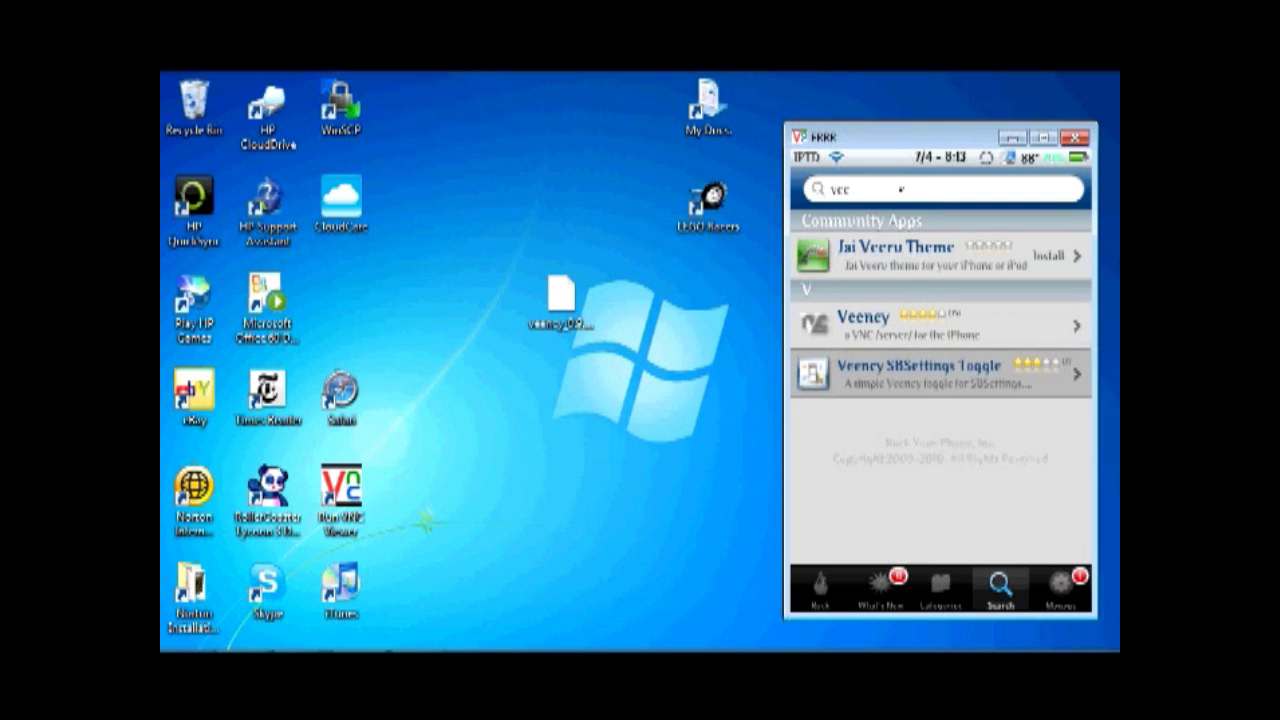
left_click(900, 189)
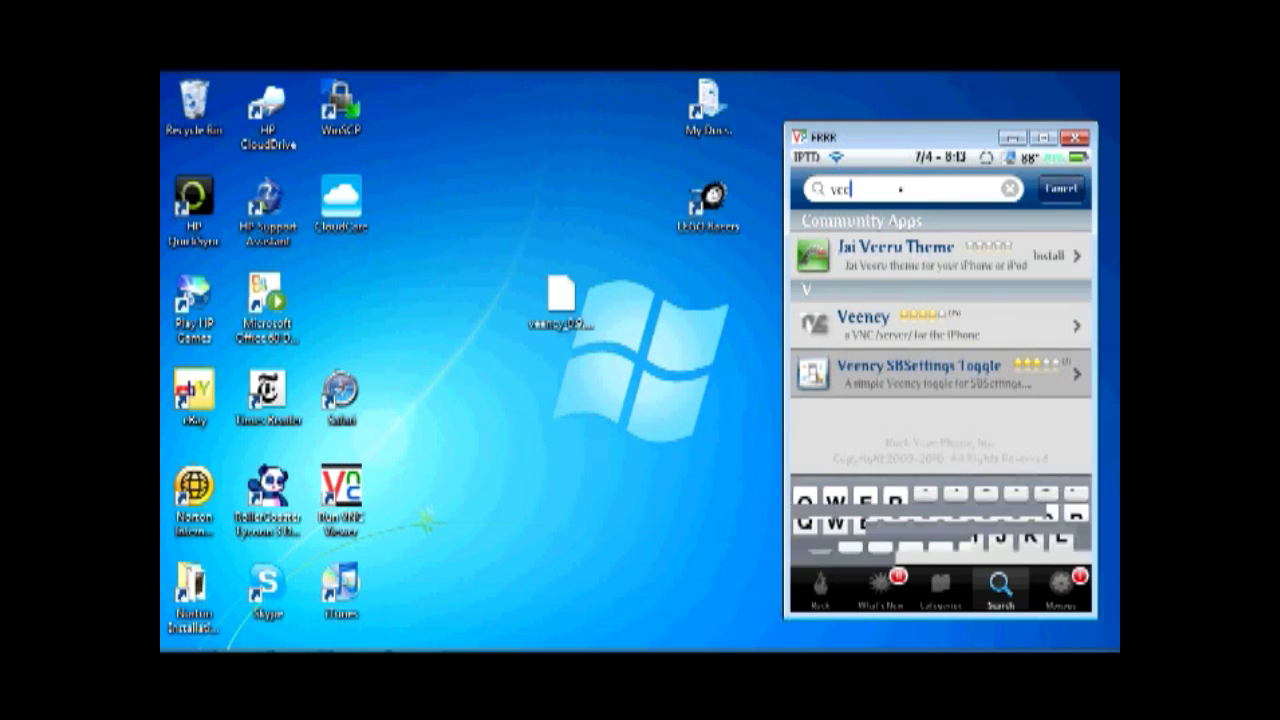
key("BackSpace")
key("BackSpace")
key("BackSpace")
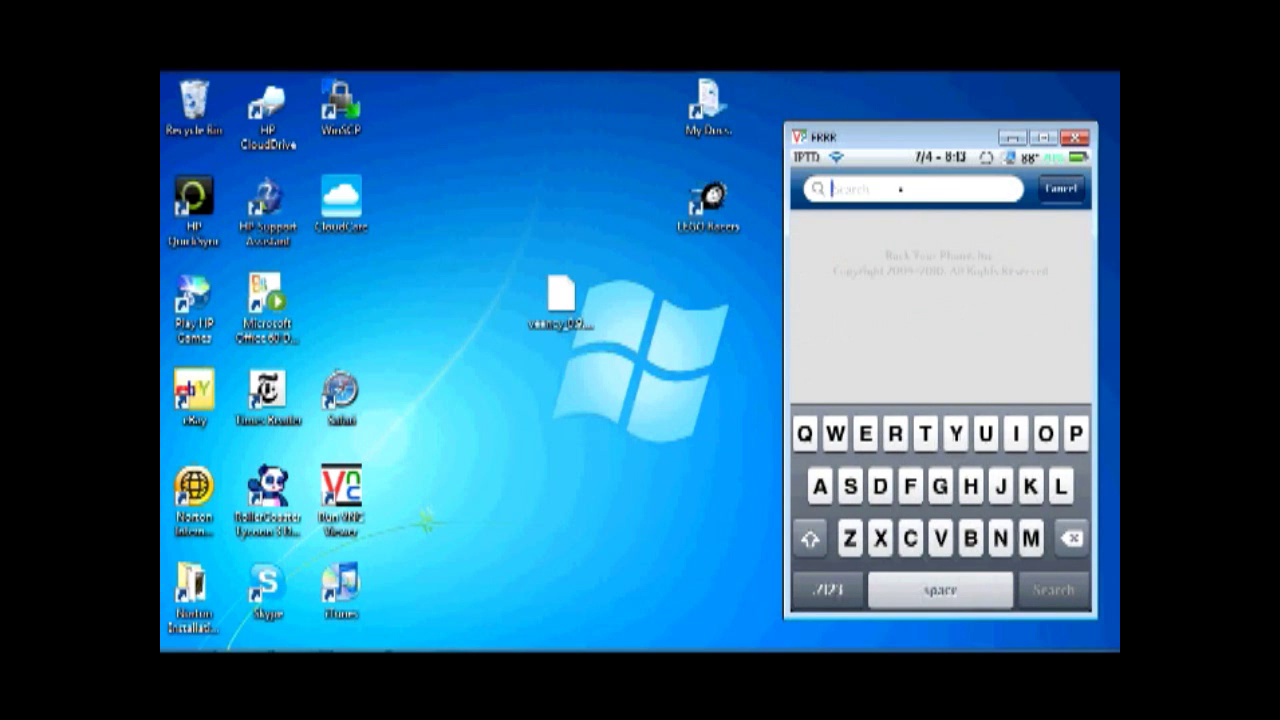
Search Rock for 'openssh', briefly view the Word download-links document, then return to the browser
type("open")
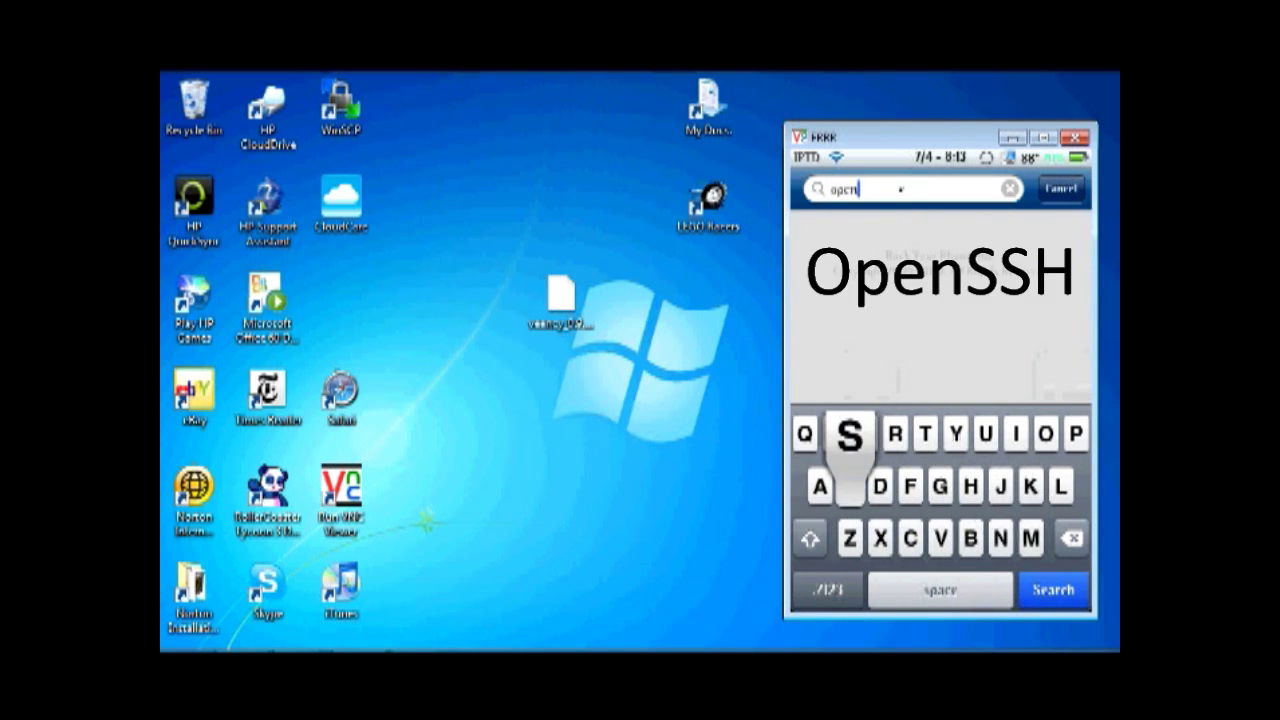
type("ssh")
key("Return")
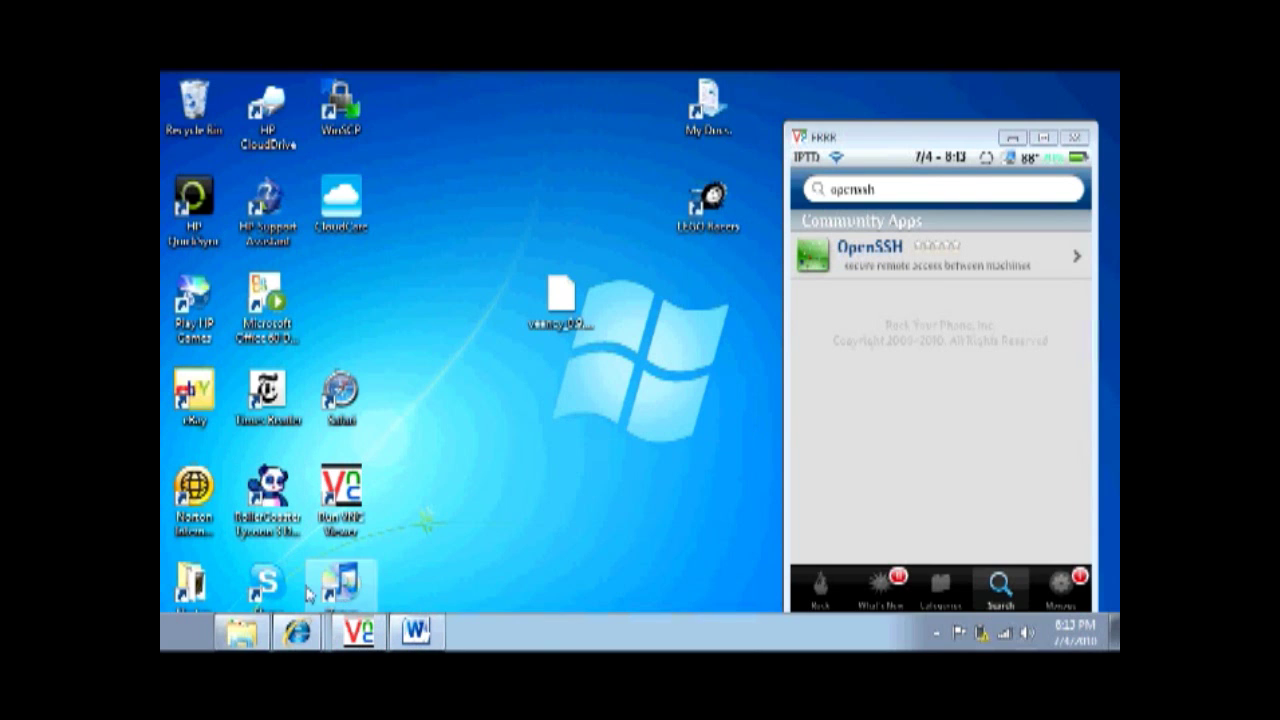
left_click(416, 631)
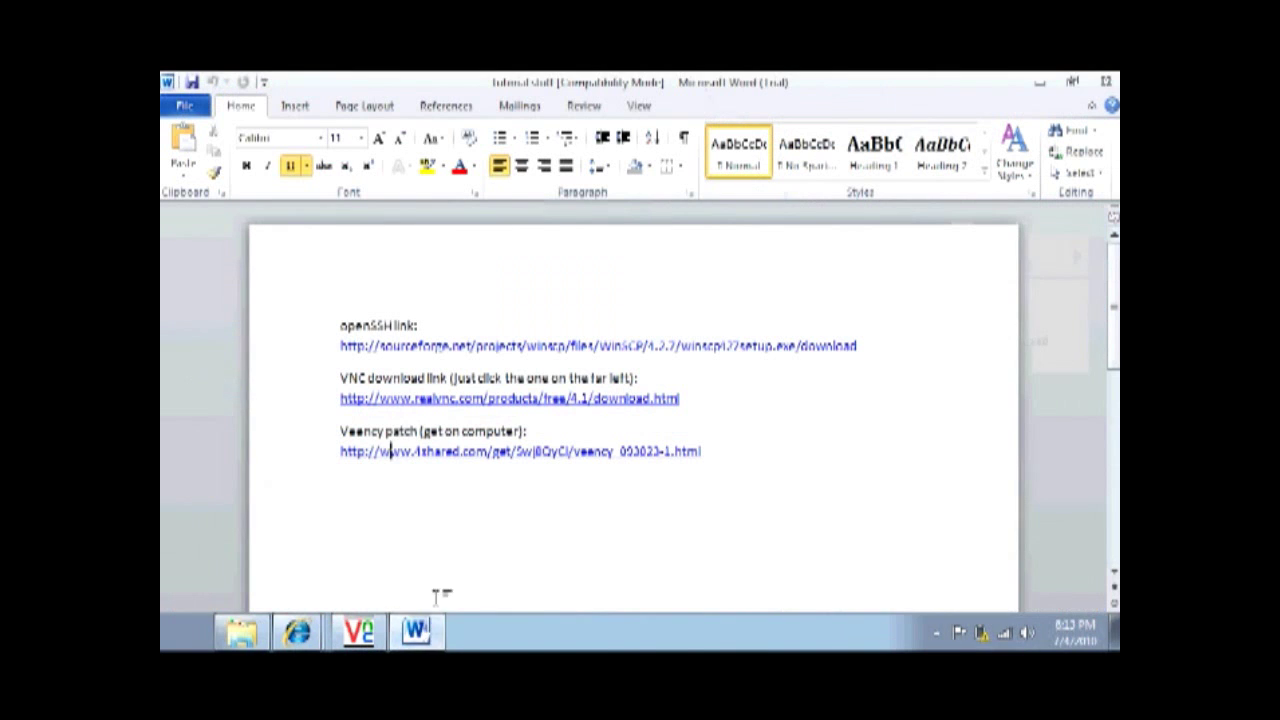
left_click(1040, 82)
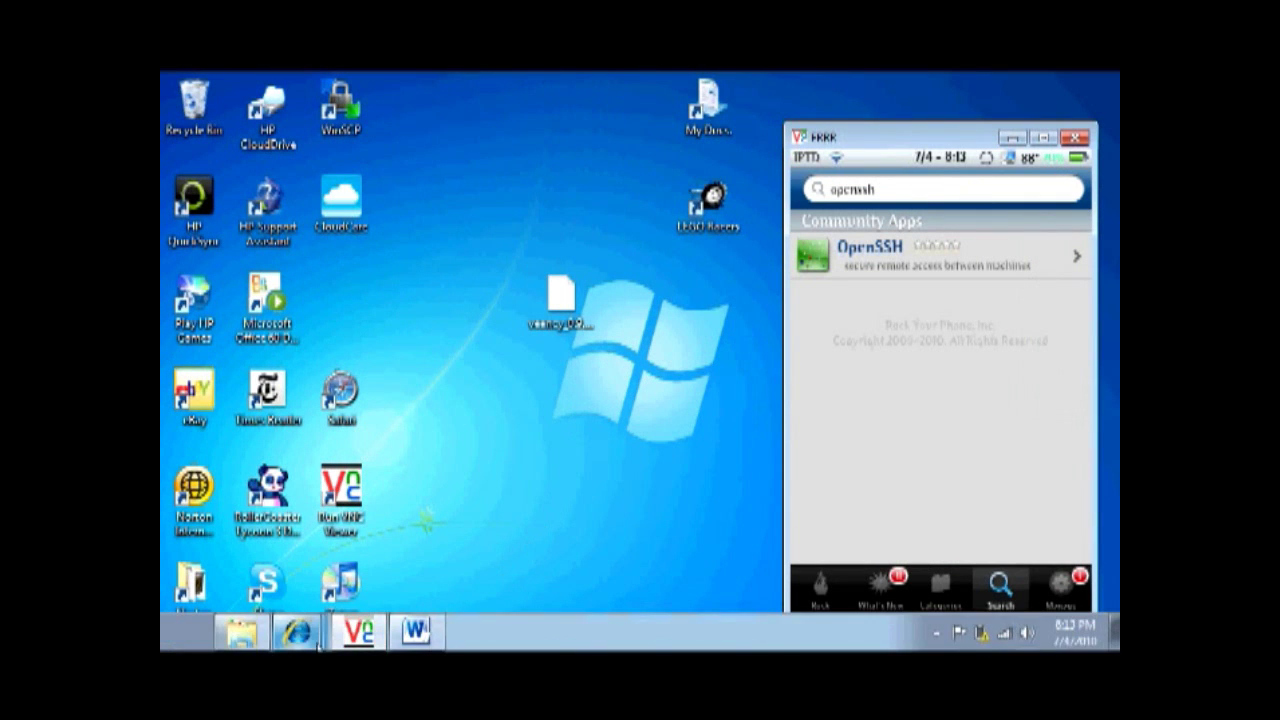
left_click(297, 631)
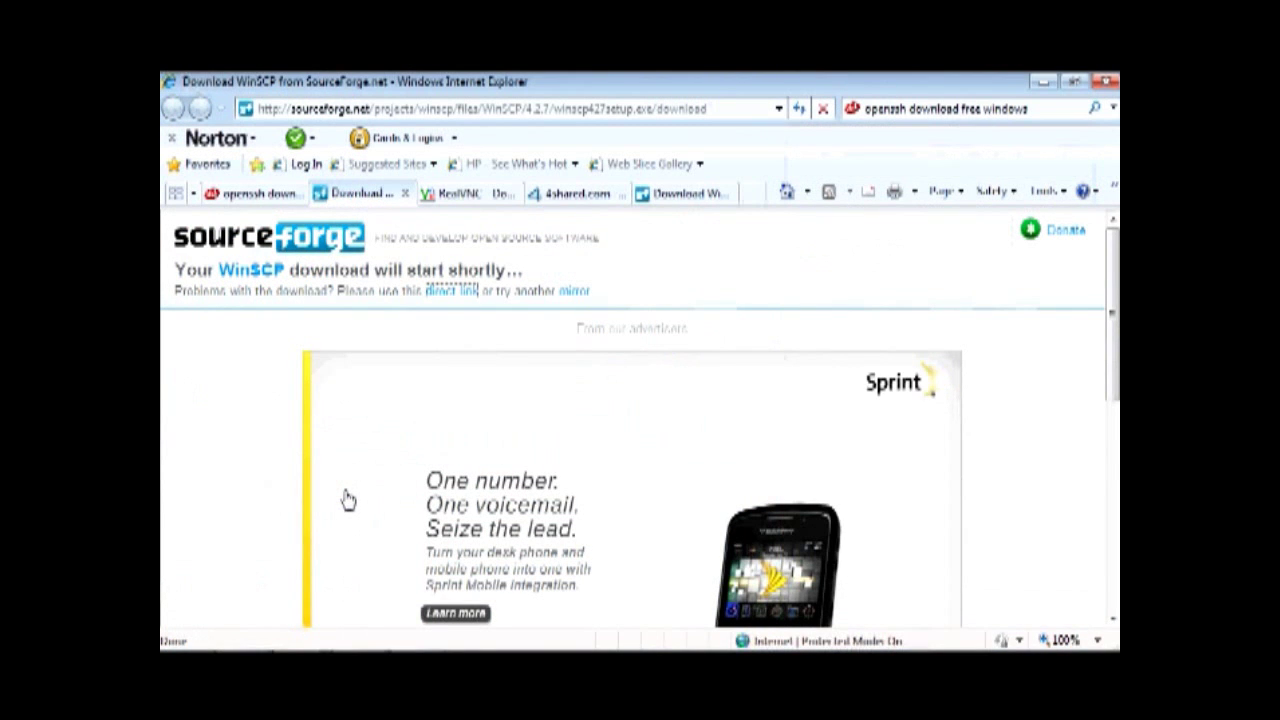
left_click(445, 298)
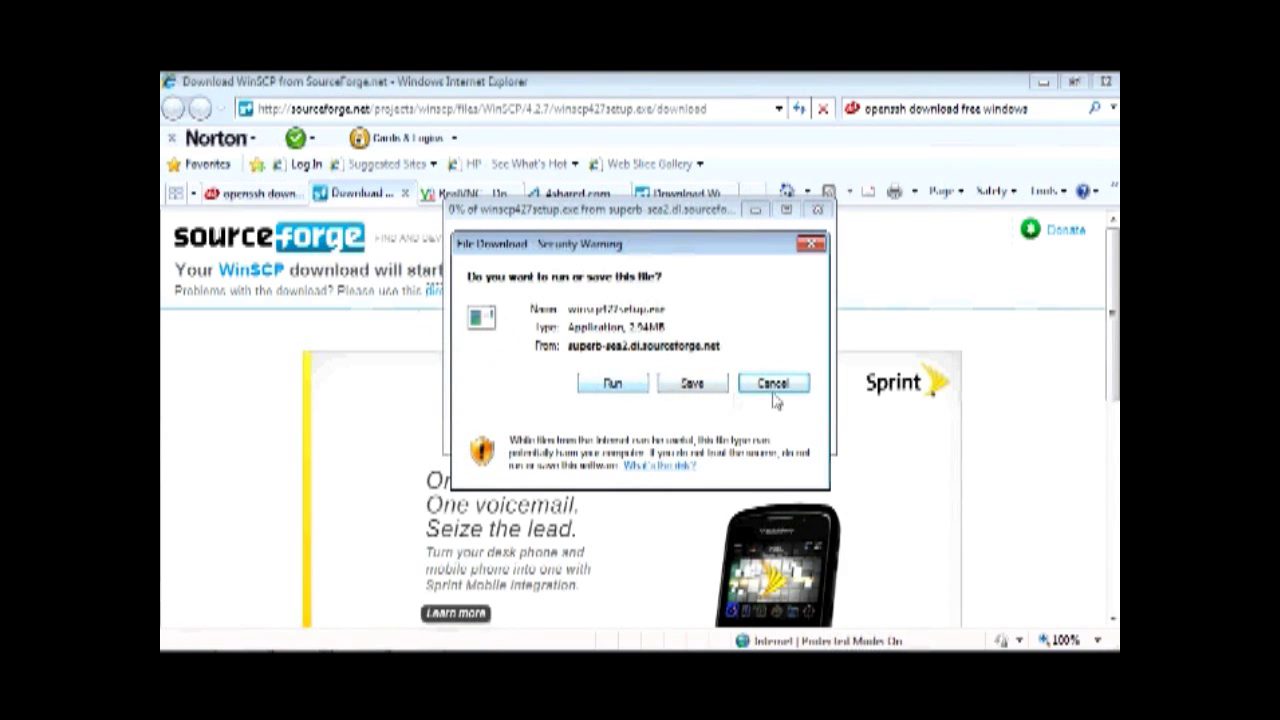
left_click(778, 388)
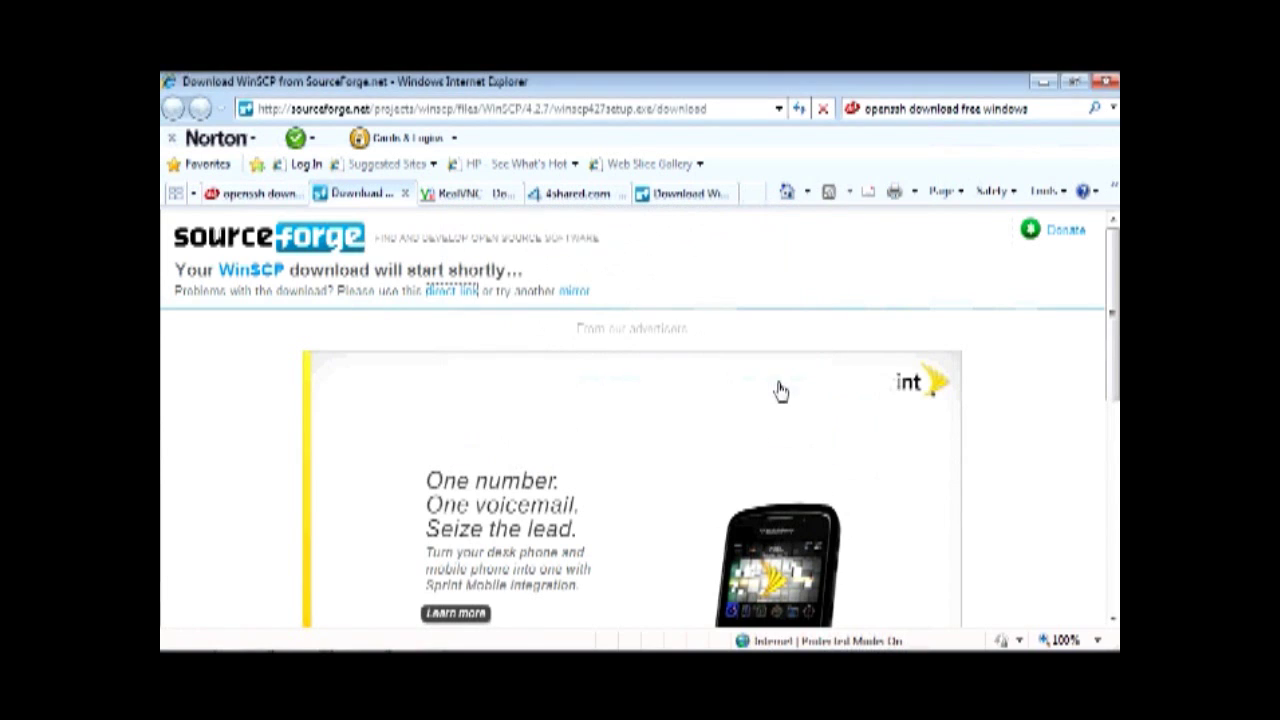
left_click(487, 197)
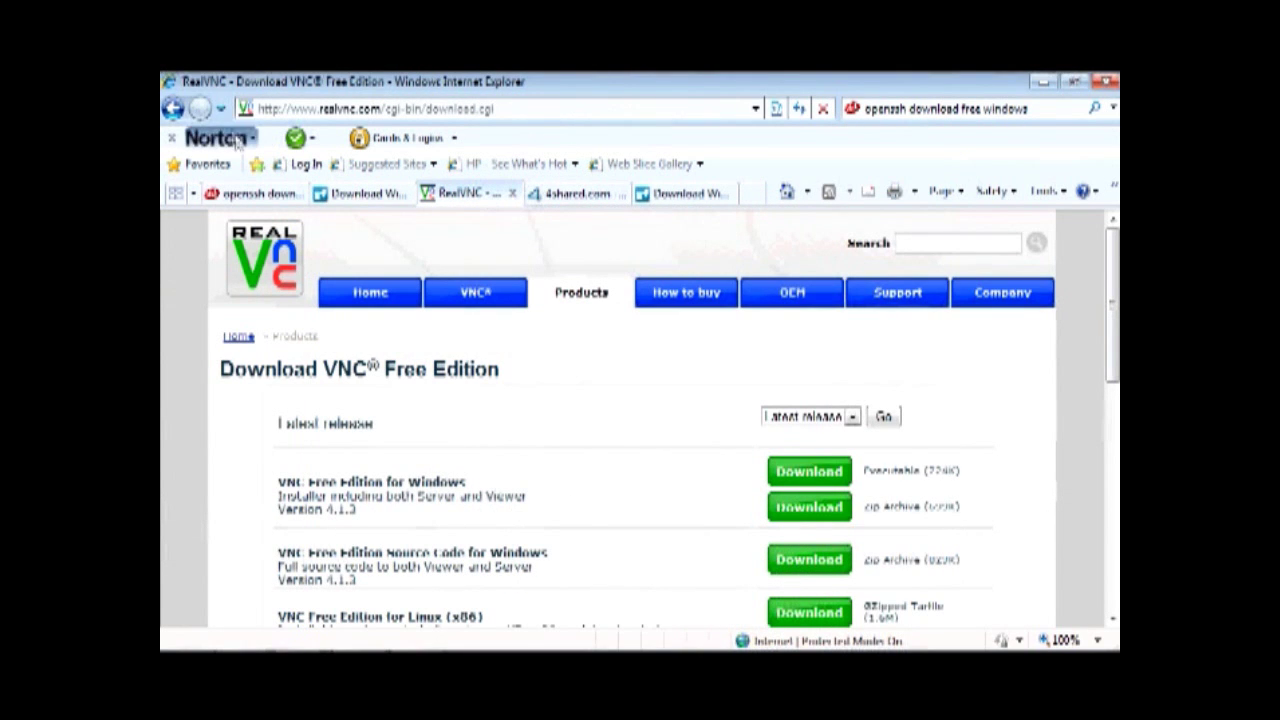
Go back on the RealVNC site and proceed past the details form to the downloads
left_click(174, 110)
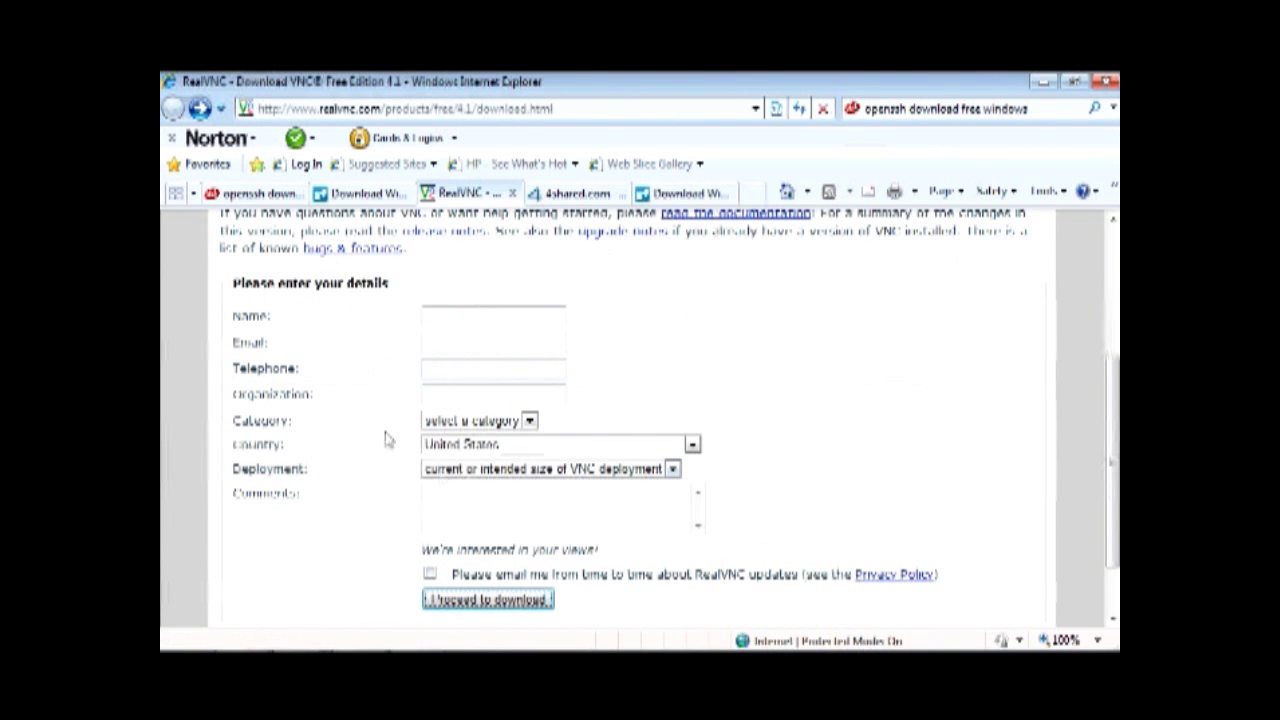
left_click(483, 601)
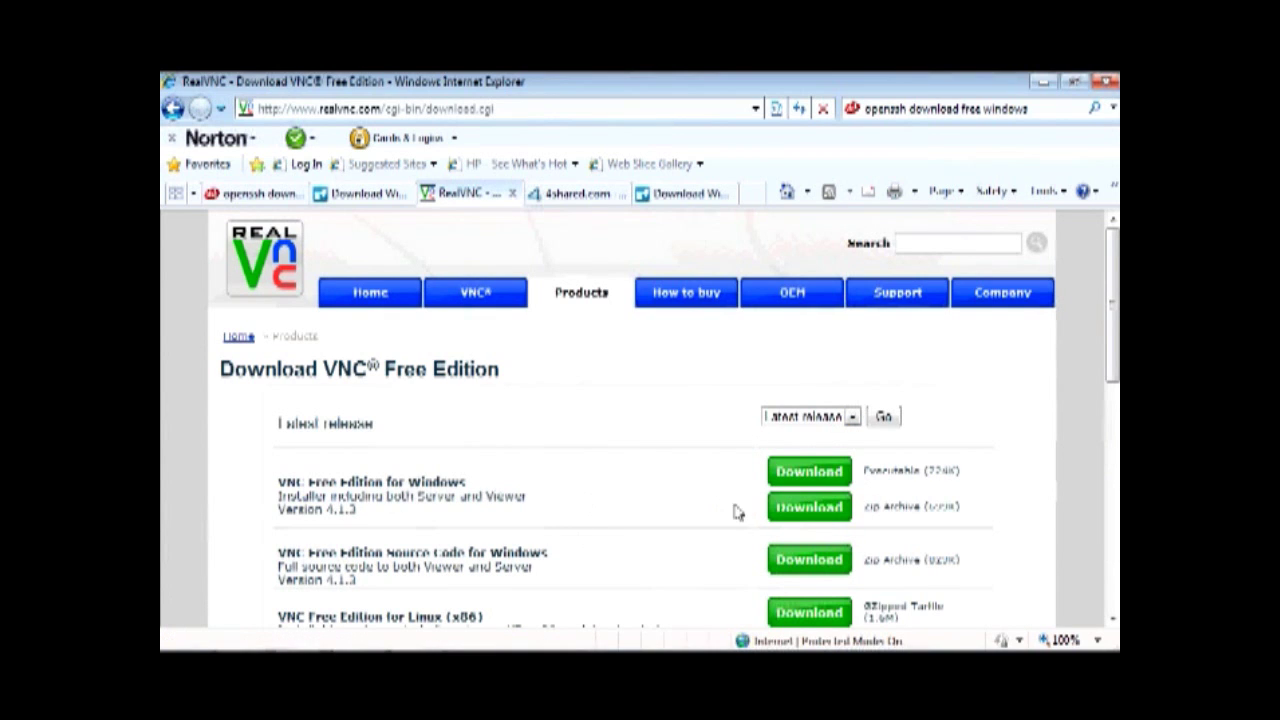
Download veency_0.9.3023-1.deb from its 4shared file page
left_click(604, 197)
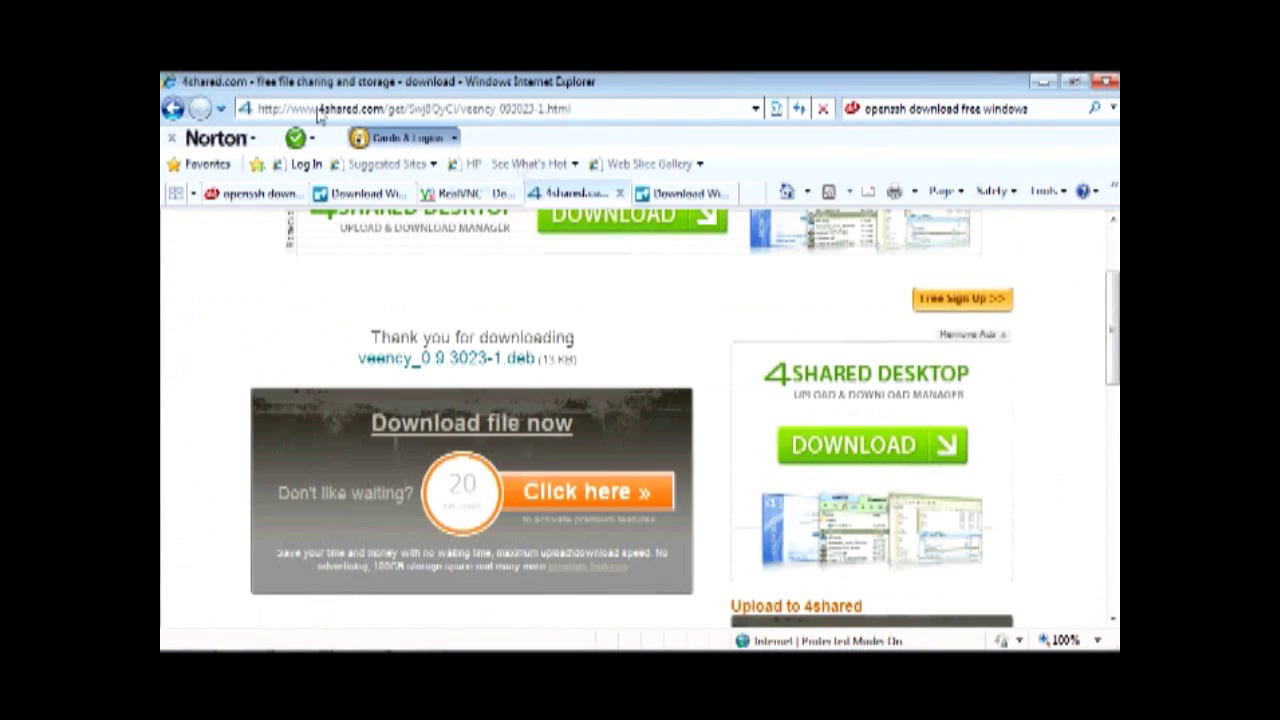
left_click(175, 110)
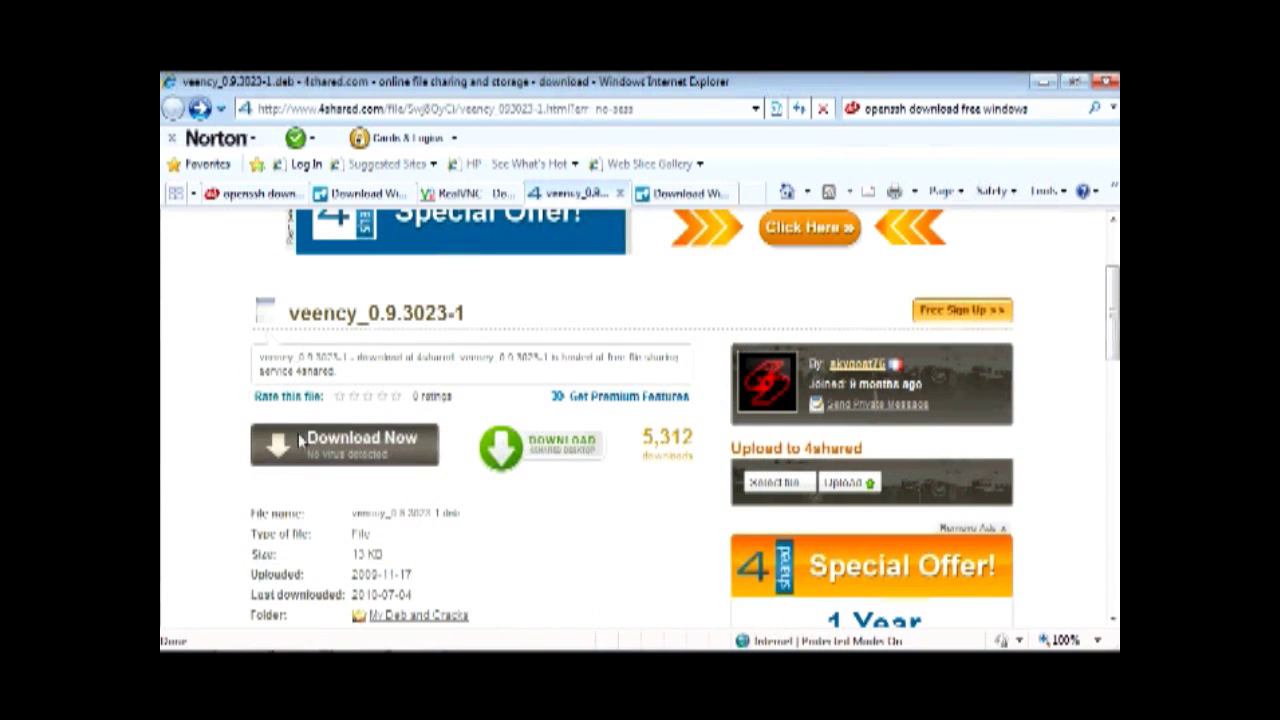
left_click(328, 462)
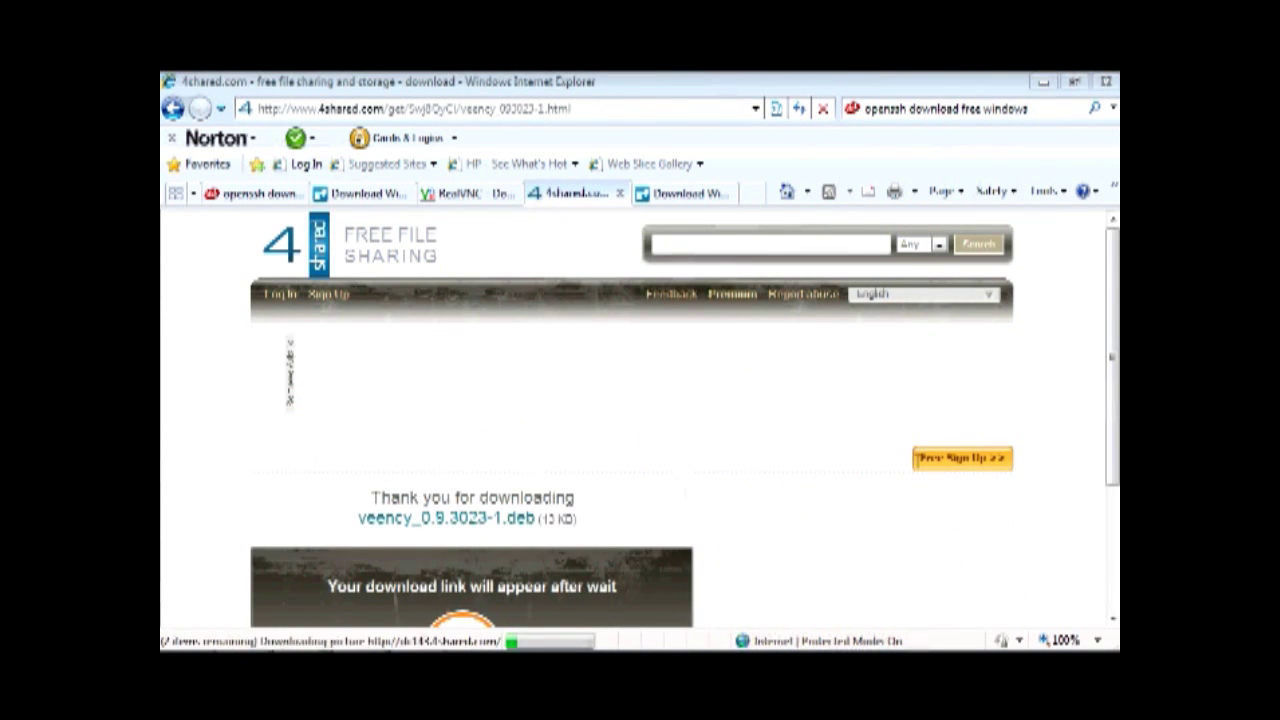
scroll(1112, 338, "down", 2)
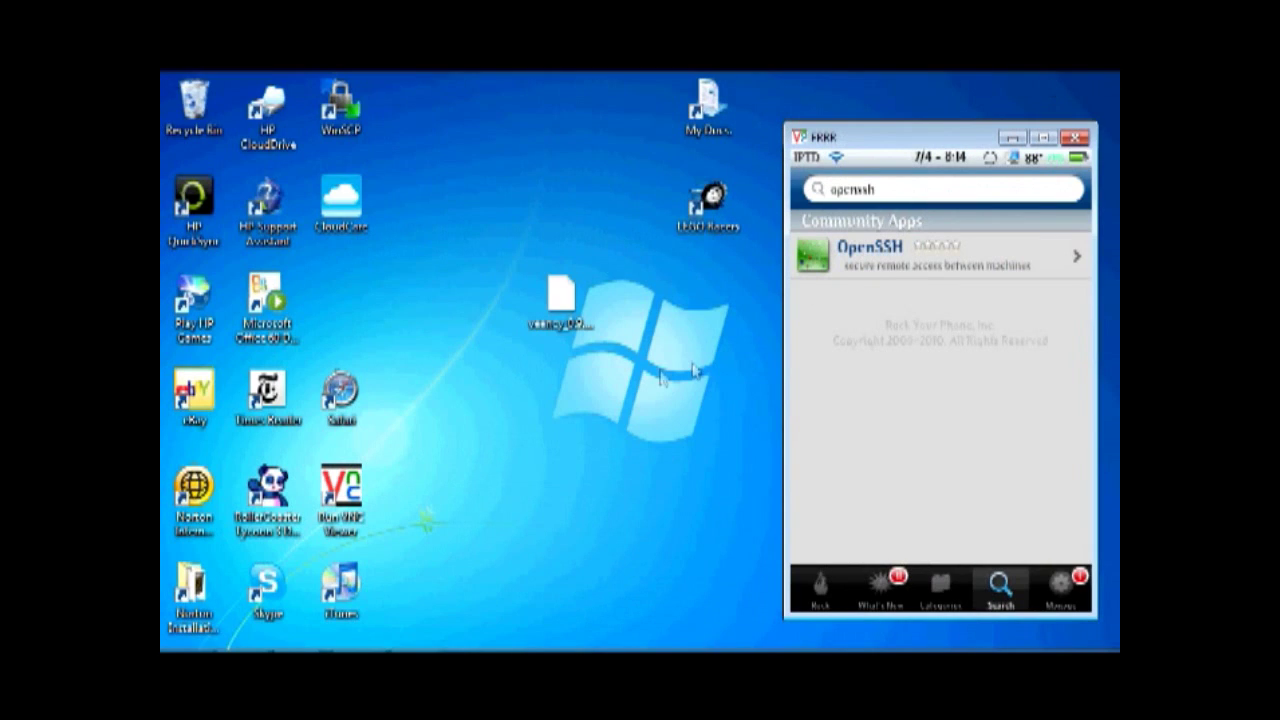
Select then deselect the downloaded veency file on the desktop, and launch WinSCP
left_click(576, 312)
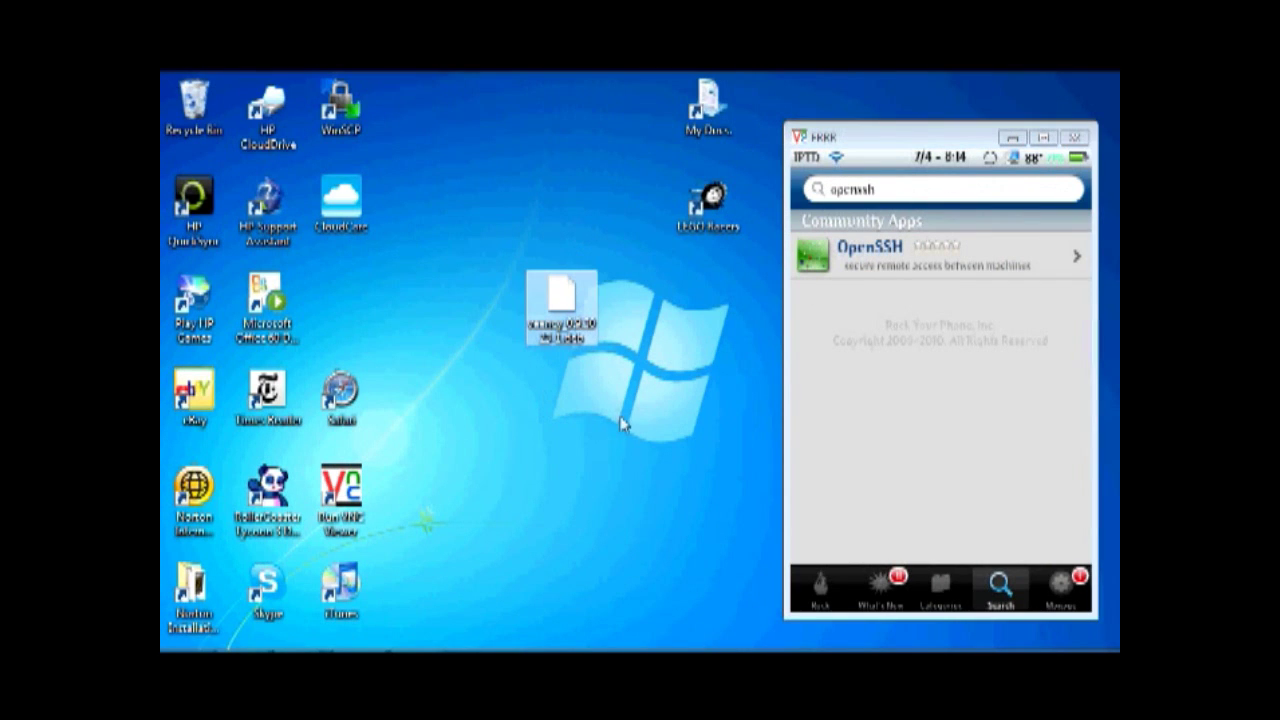
left_click(621, 426)
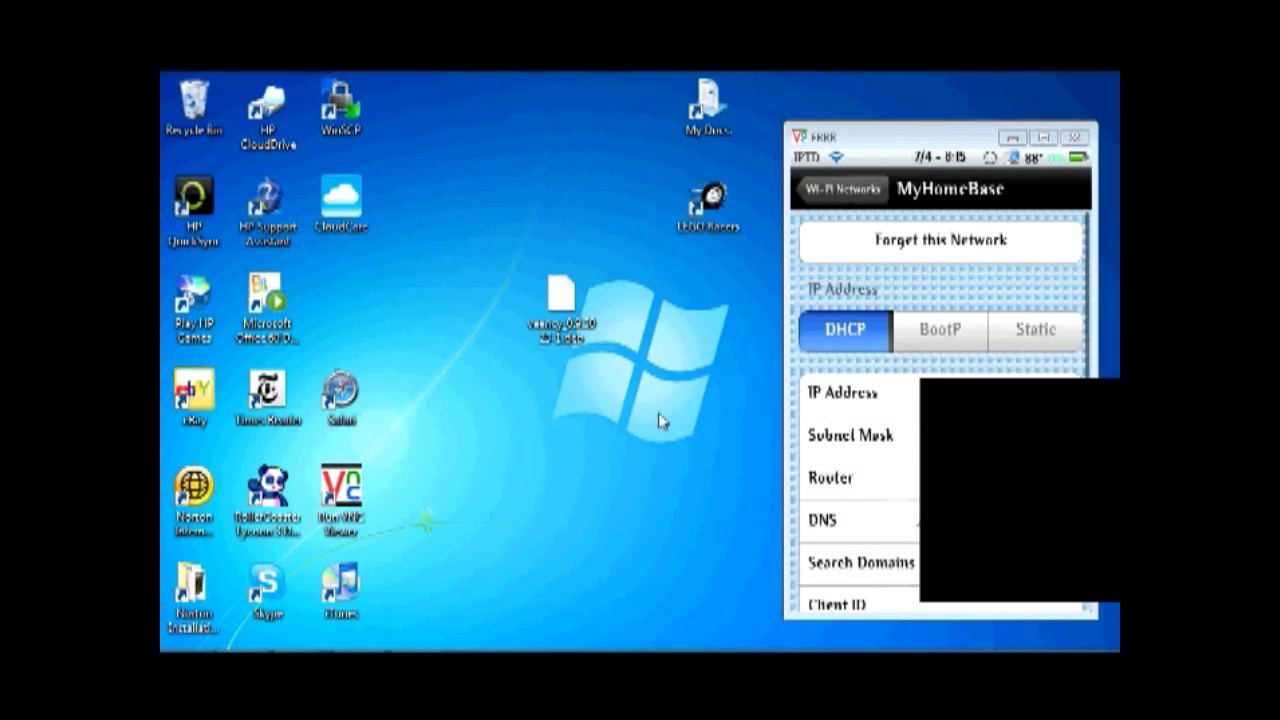
left_click(352, 103)
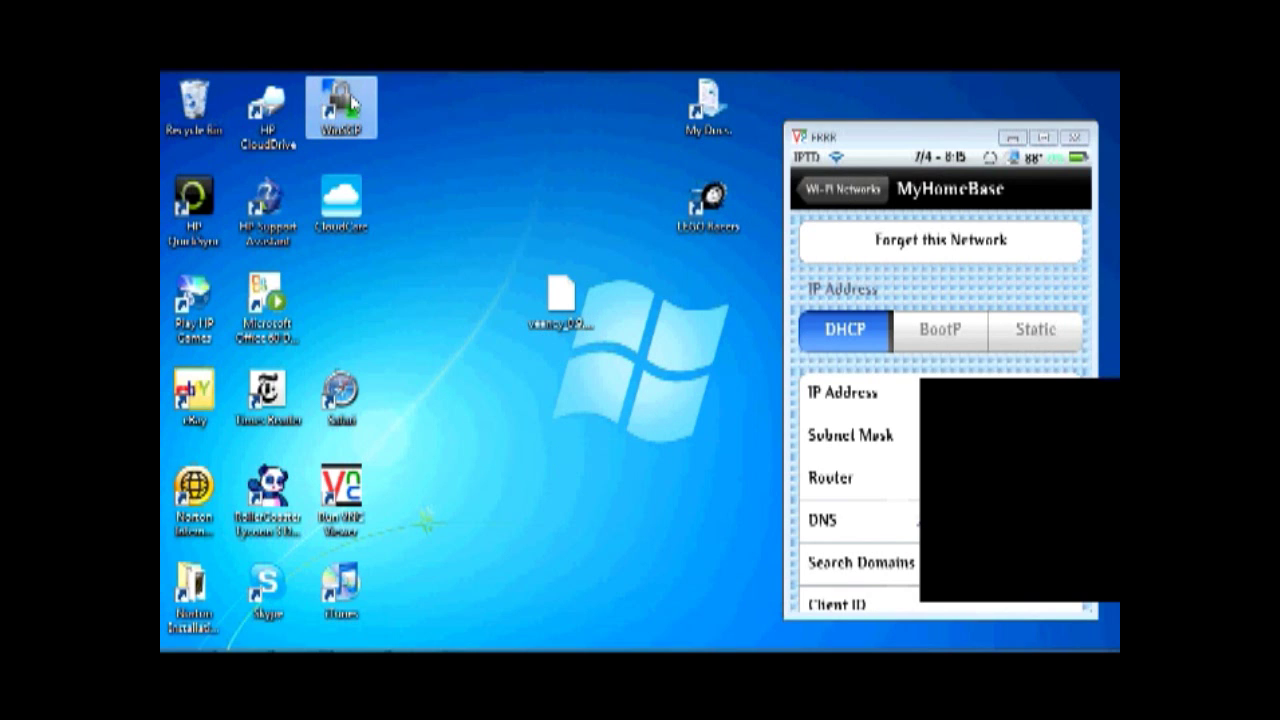
double_click(352, 103)
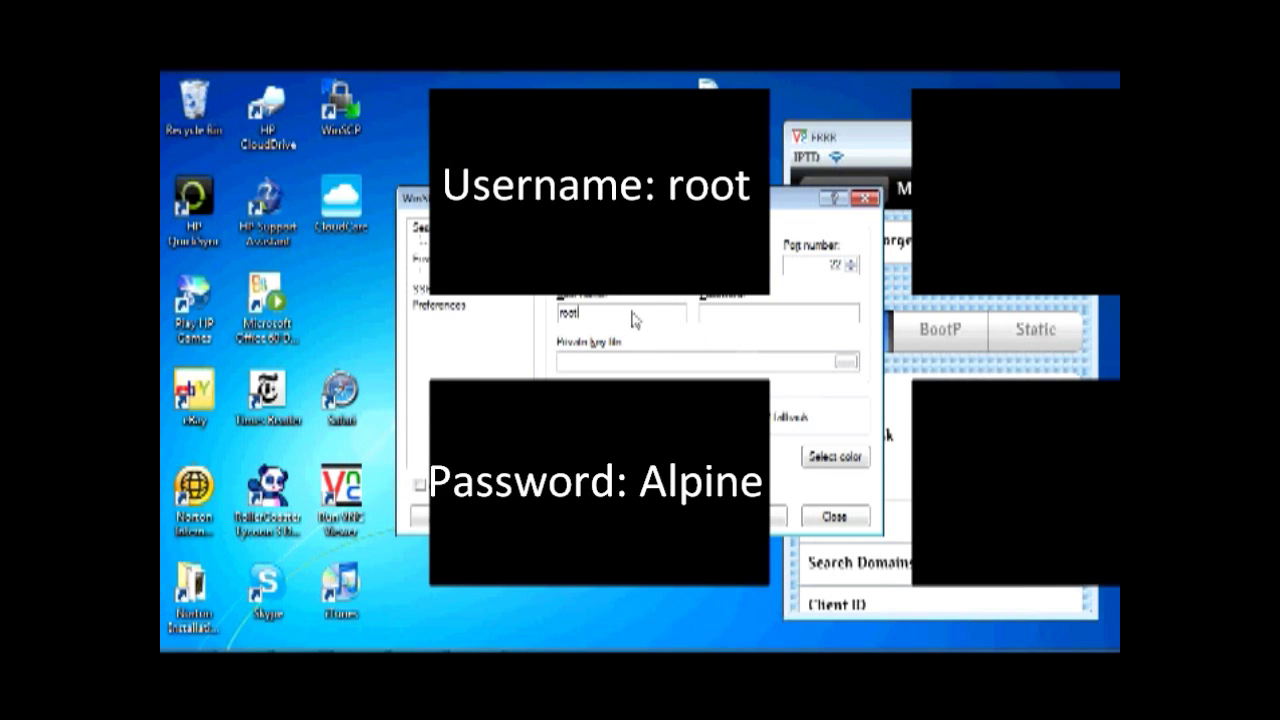
Enter user name root and the account password in WinSCP's Login dialog
type("ot")
left_click(708, 318)
type("Alpine")
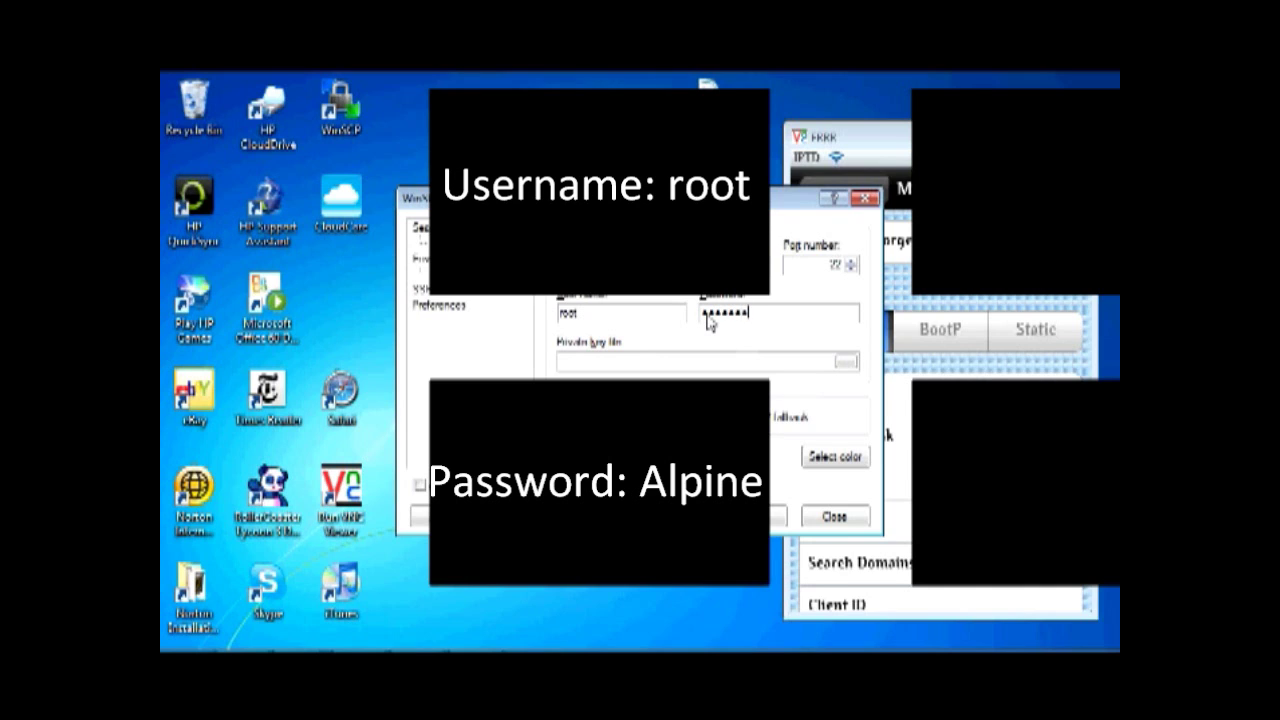
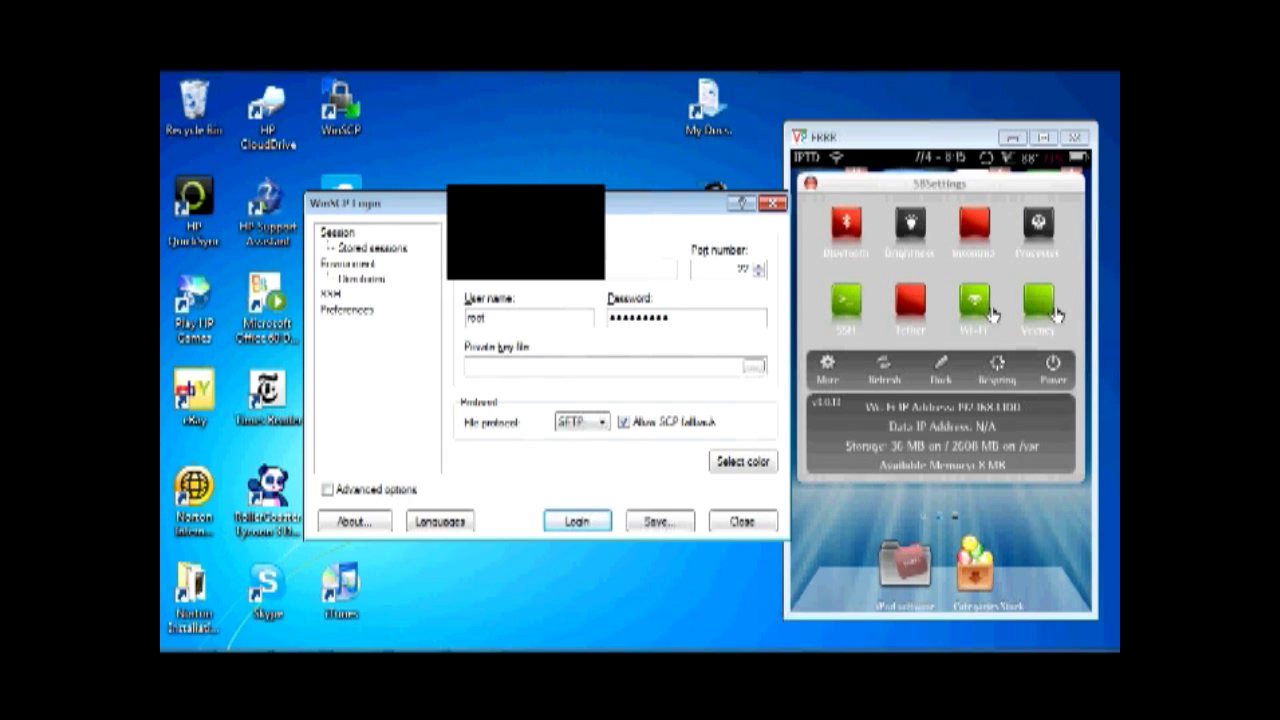
Close SBSettings on the iPod, then log in to the iPod over SFTP in WinSCP with the password
left_click(810, 183)
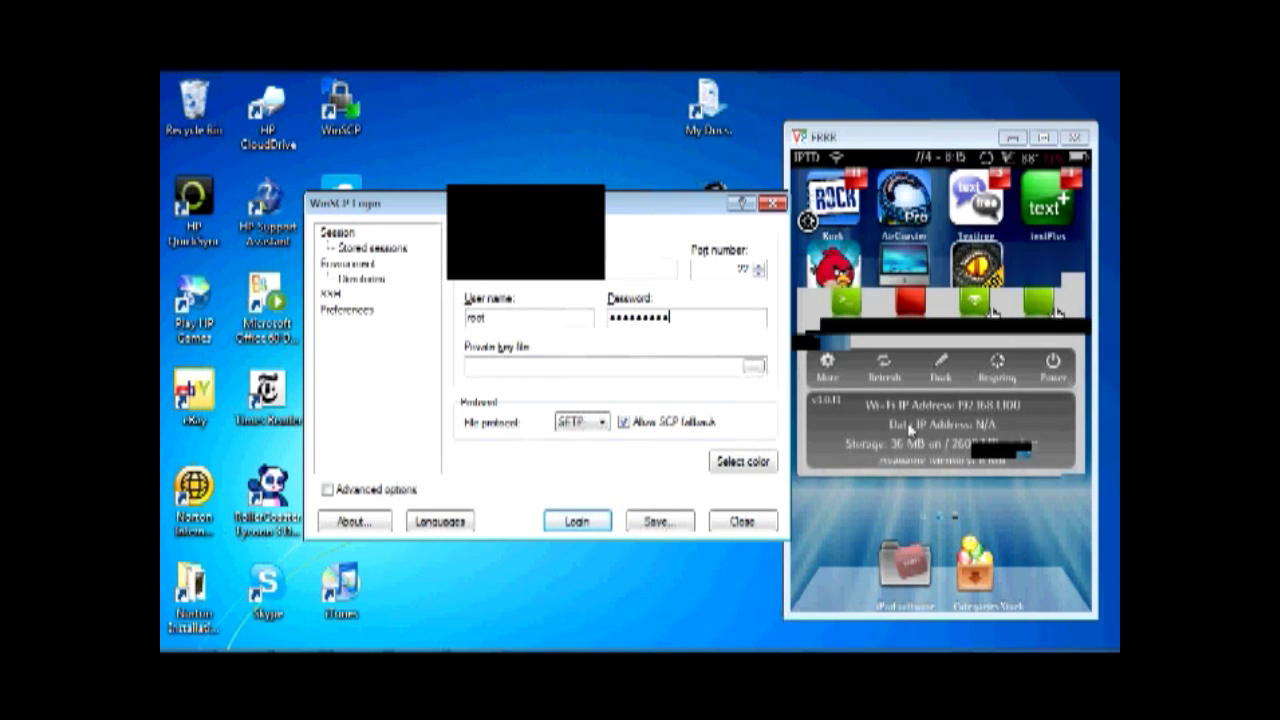
left_click(584, 521)
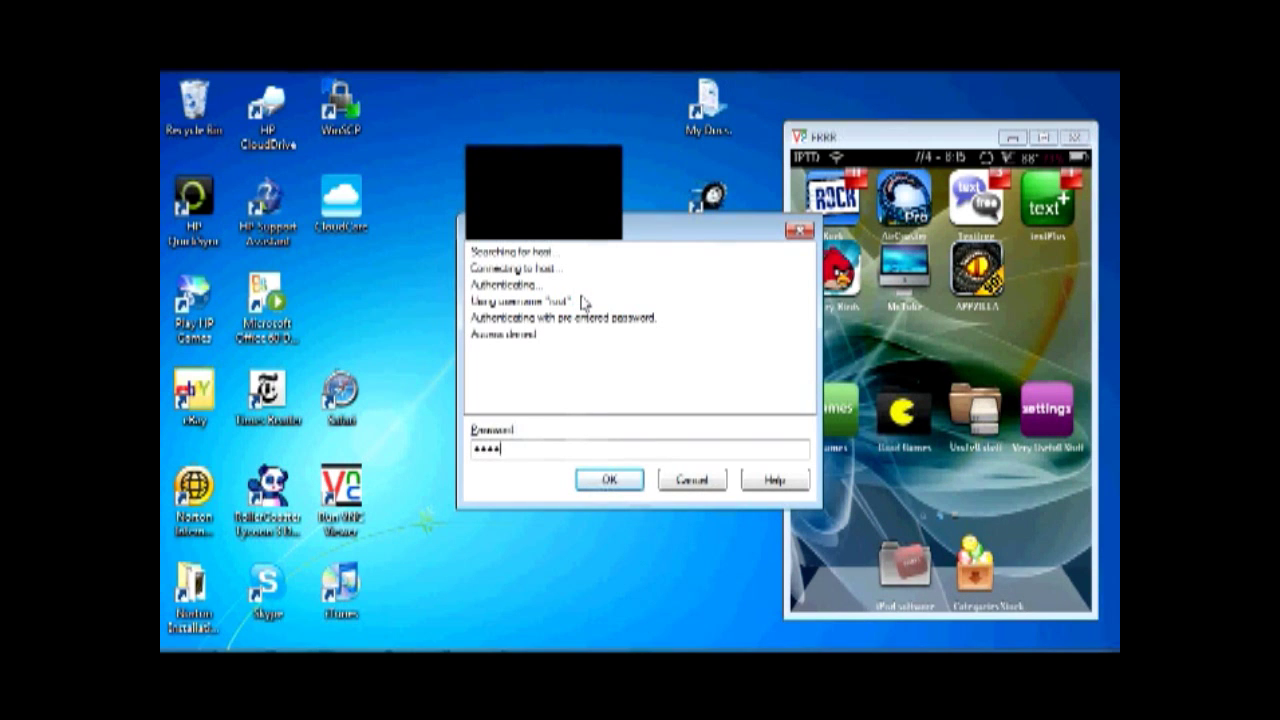
key("Return")
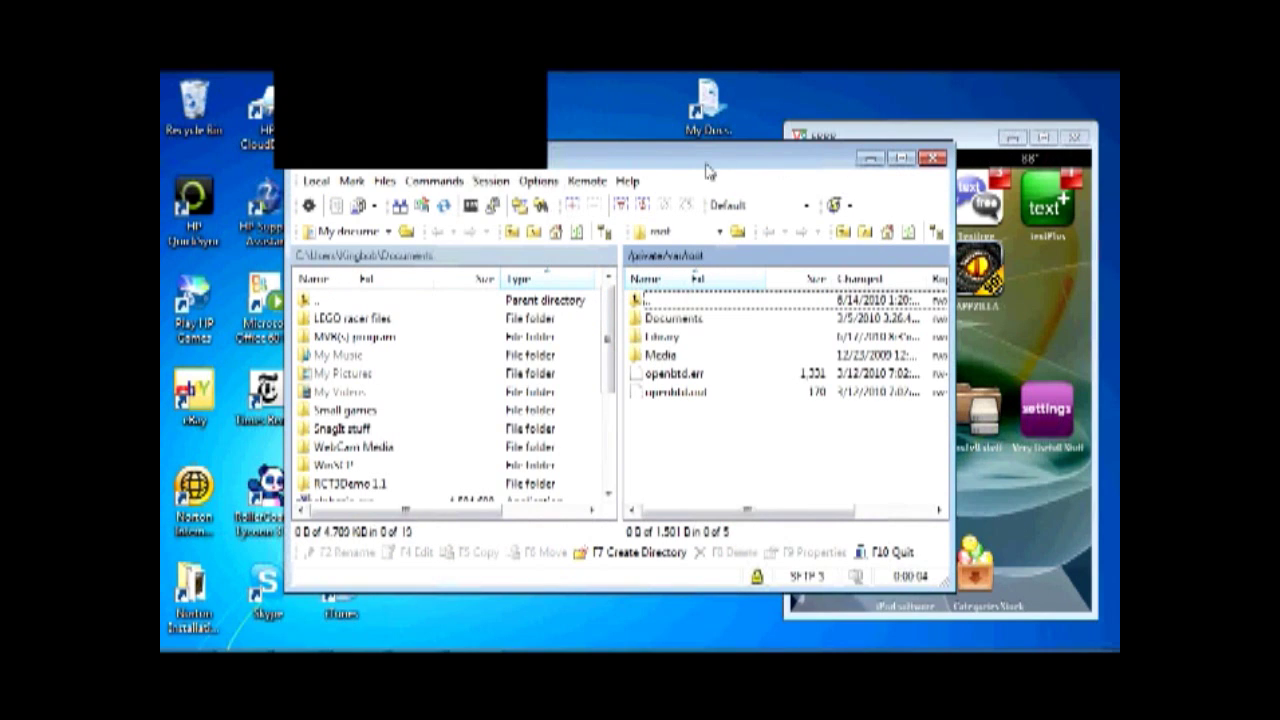
Reposition the WinSCP window beside the desktop's veency .deb file
left_click_drag(618, 163, 651, 145)
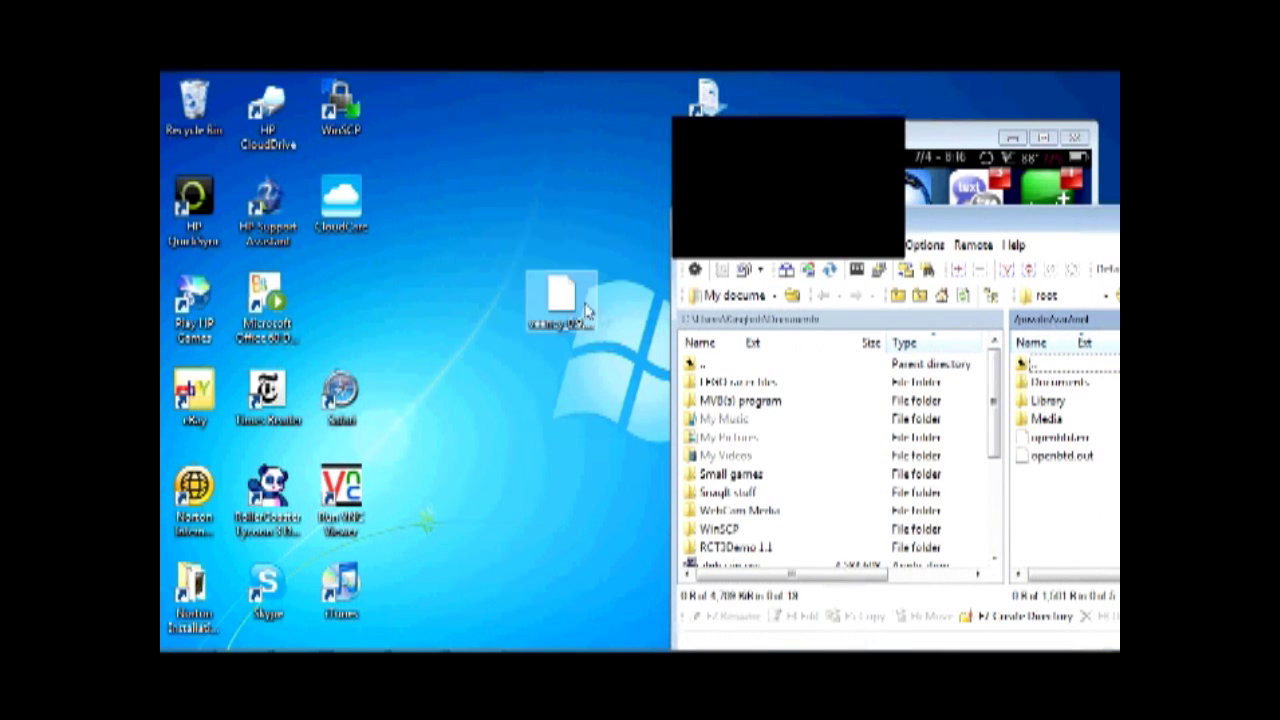
left_click(429, 315)
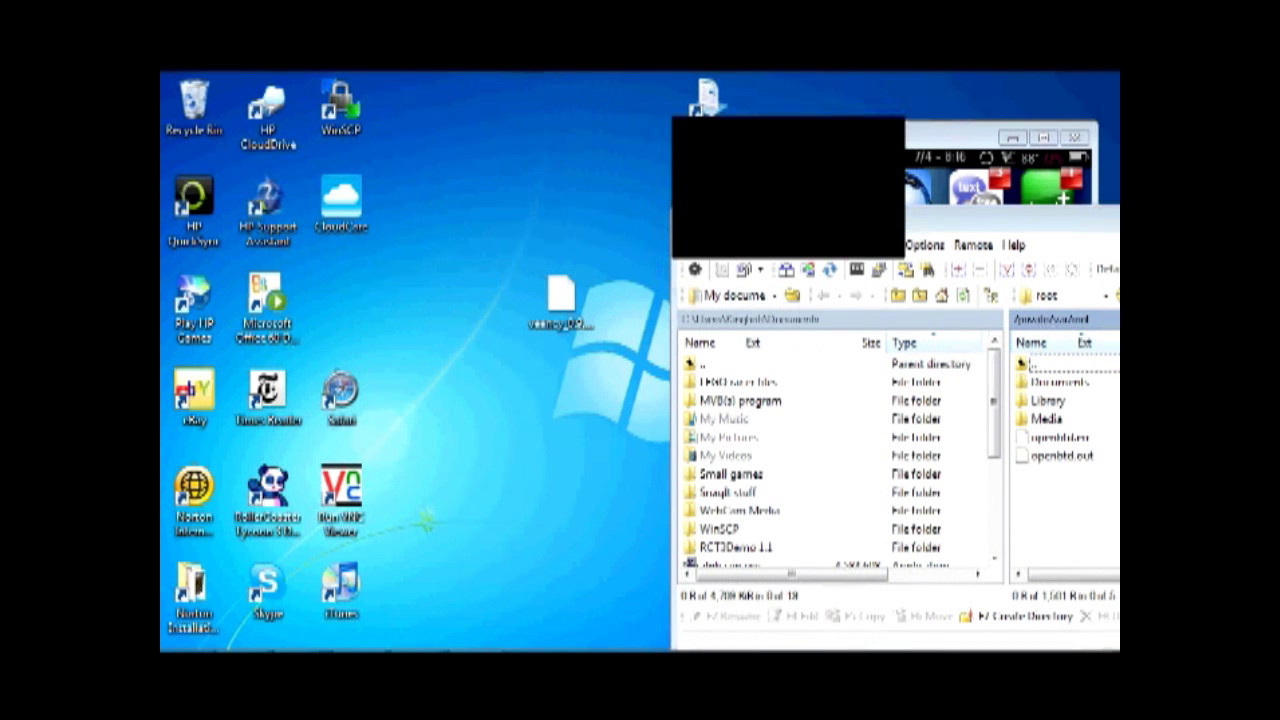
left_click_drag(747, 230, 543, 160)
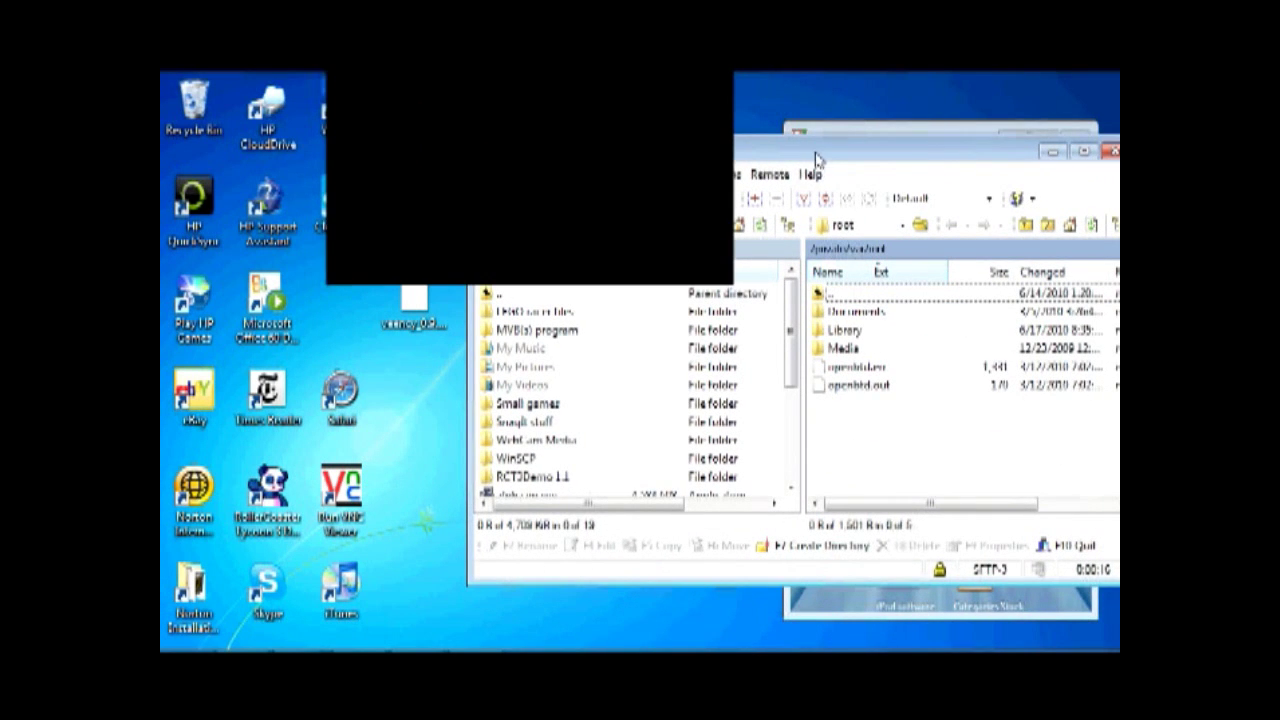
left_click_drag(816, 160, 794, 157)
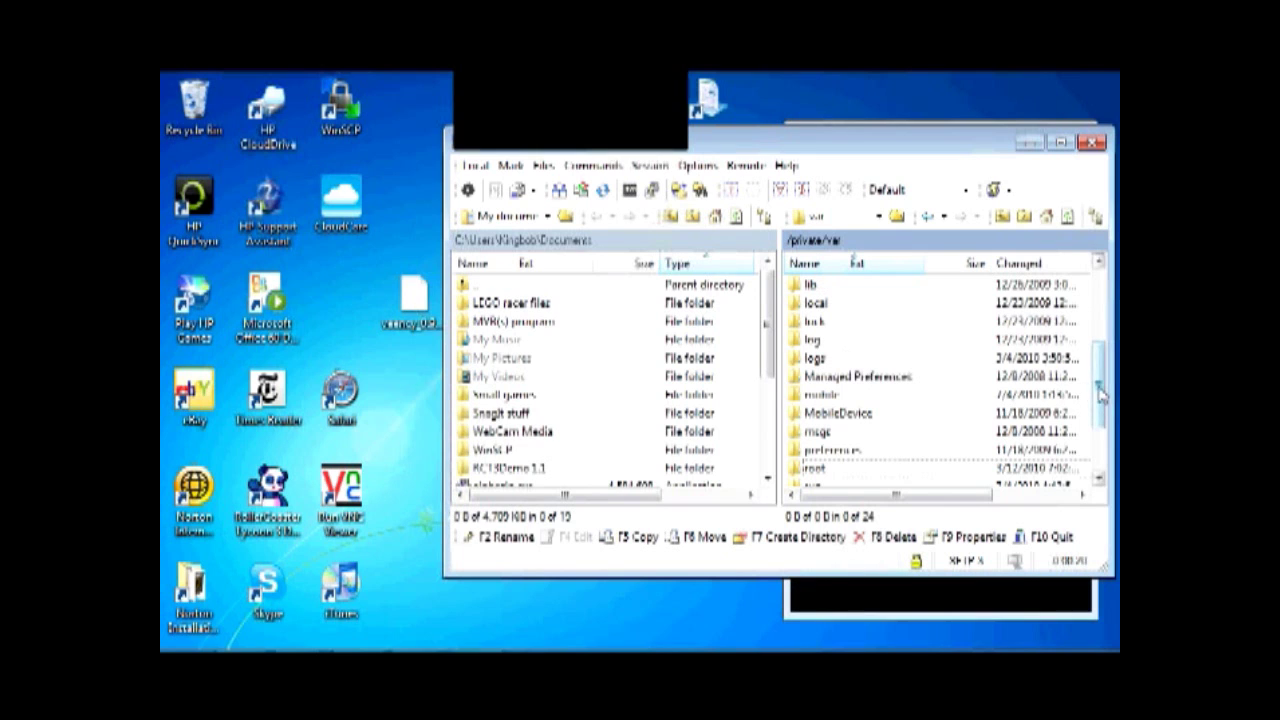
left_click_drag(1100, 393, 1100, 318)
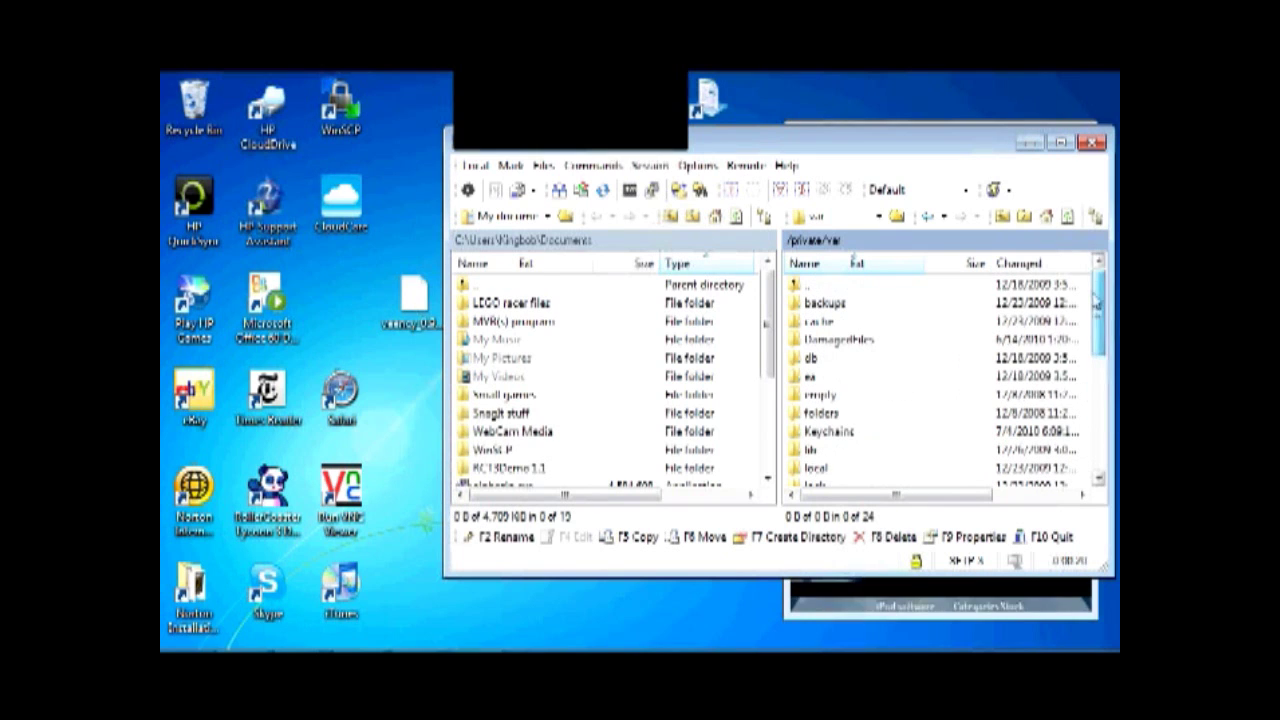
Browse the remote panel to /private/var/mobile/Downloads on the iPod
double_click(824, 287)
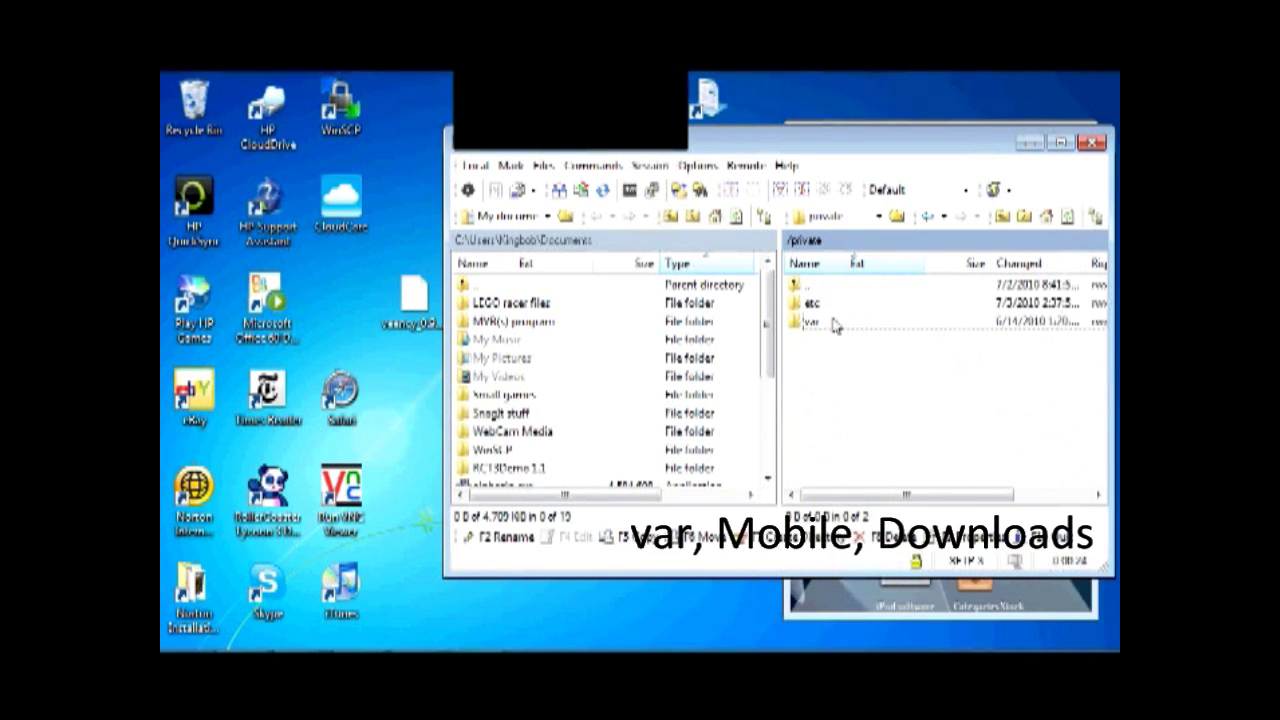
double_click(835, 326)
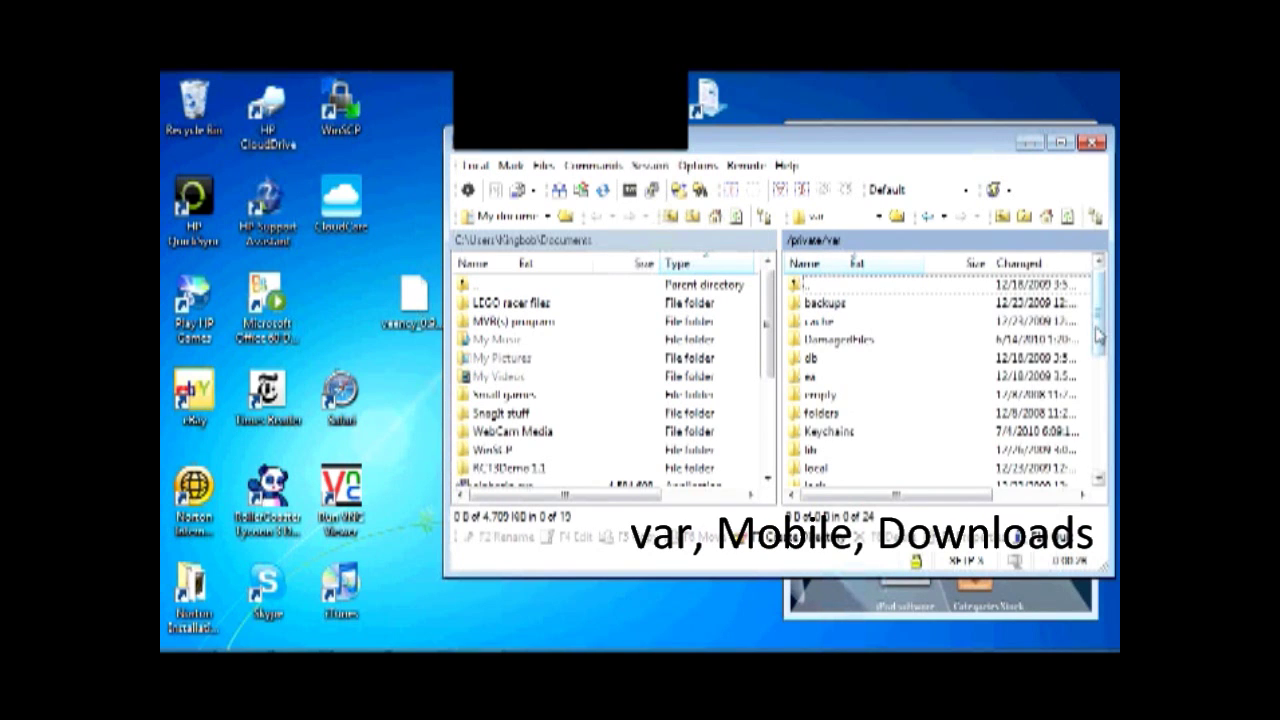
scroll(822, 420, "down", 3)
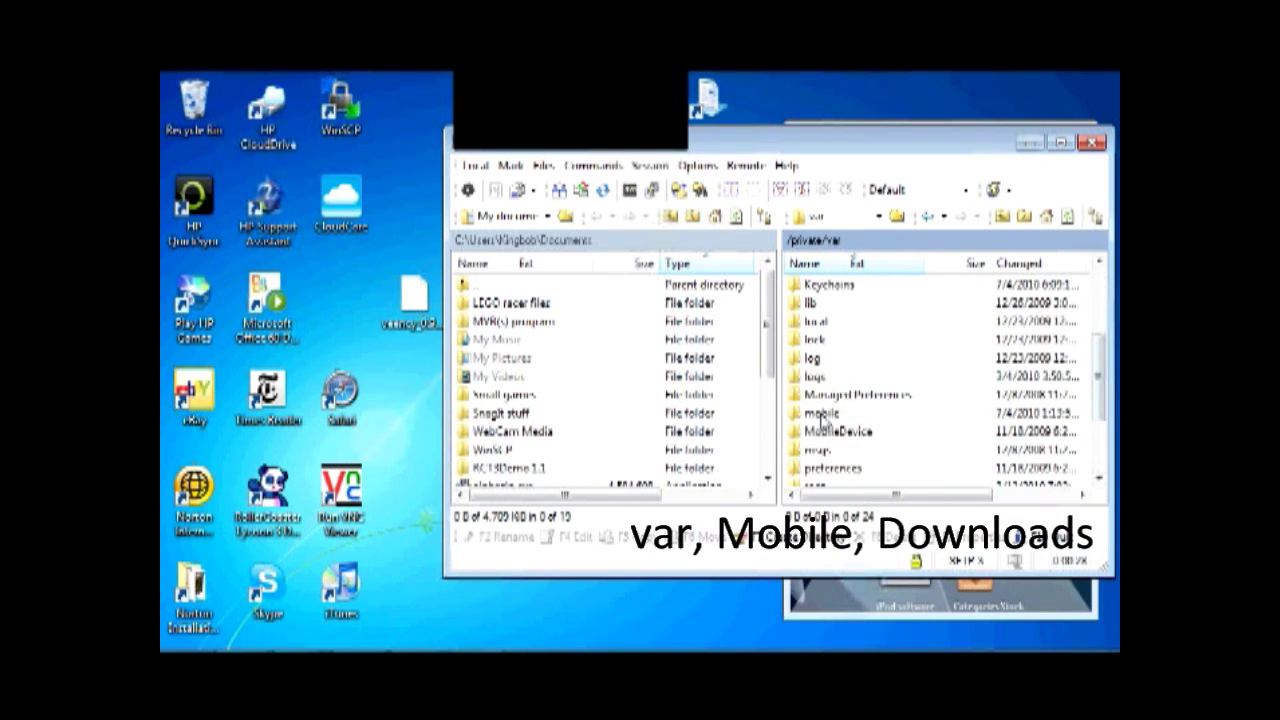
double_click(822, 413)
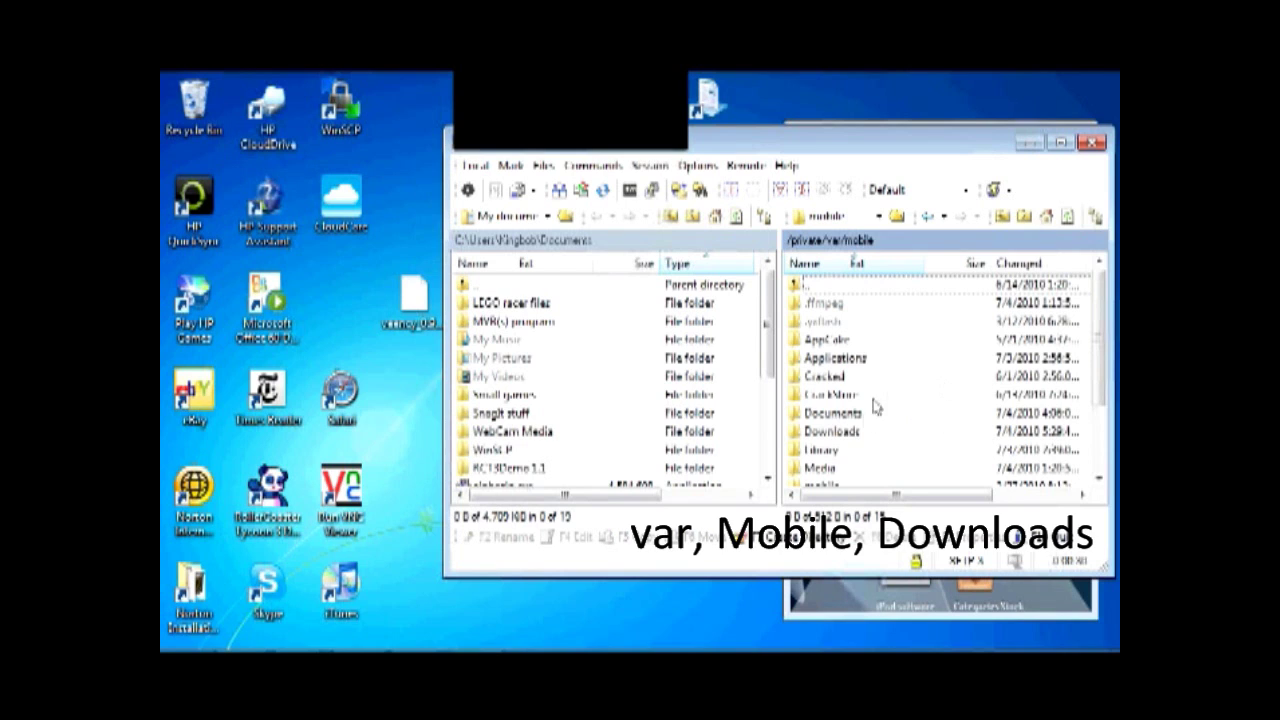
double_click(851, 433)
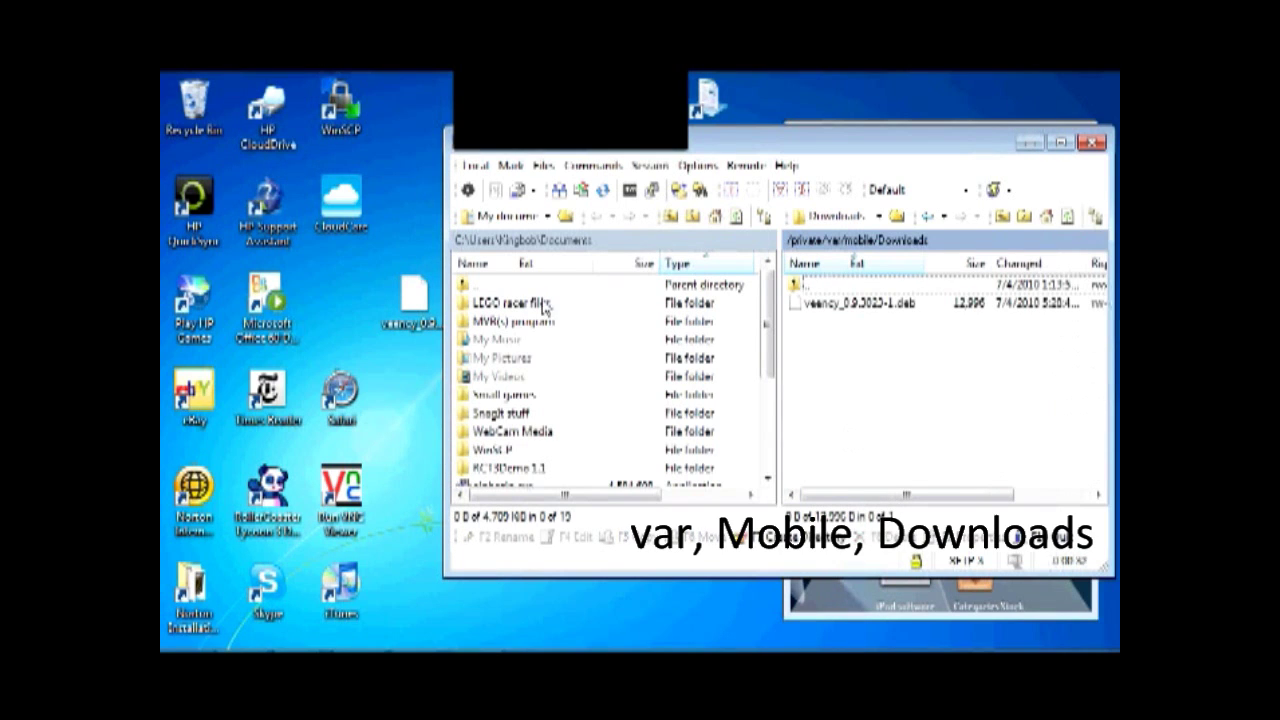
Copy veency_0.9.3023-1.deb into Downloads, overwriting the existing copy, and minimize WinSCP
left_click_drag(410, 298, 903, 391)
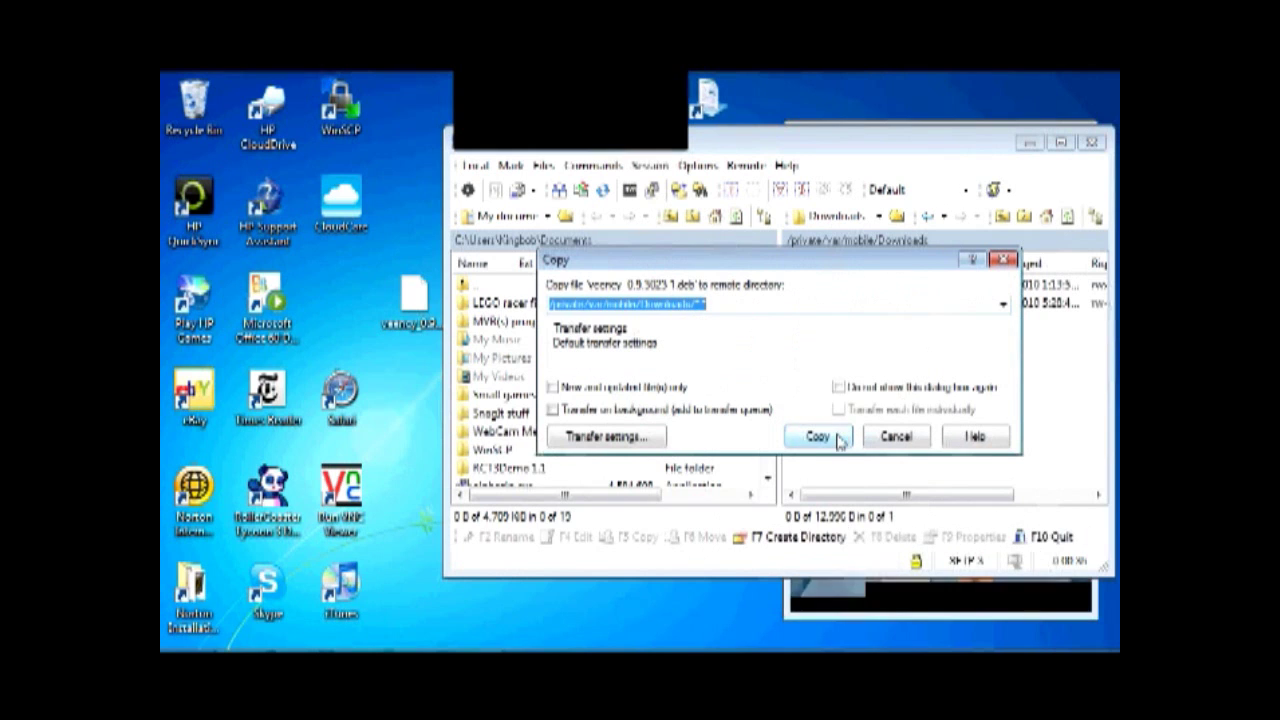
left_click(842, 437)
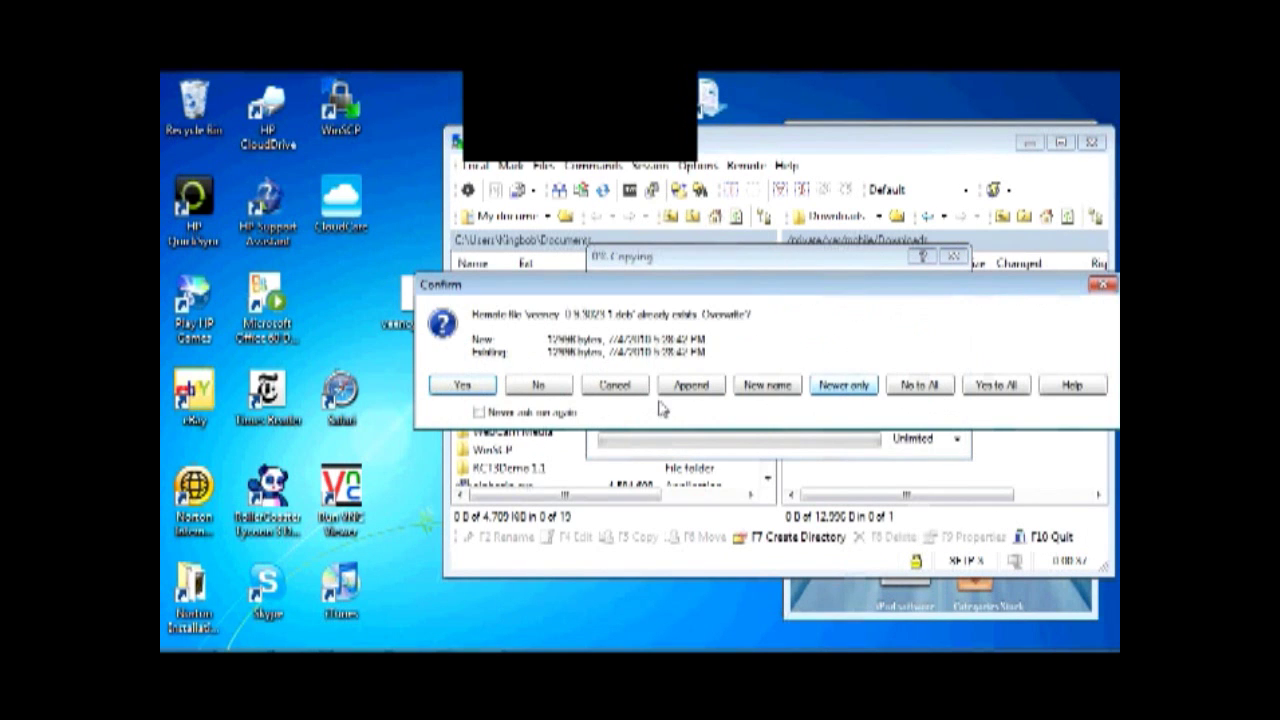
left_click(487, 388)
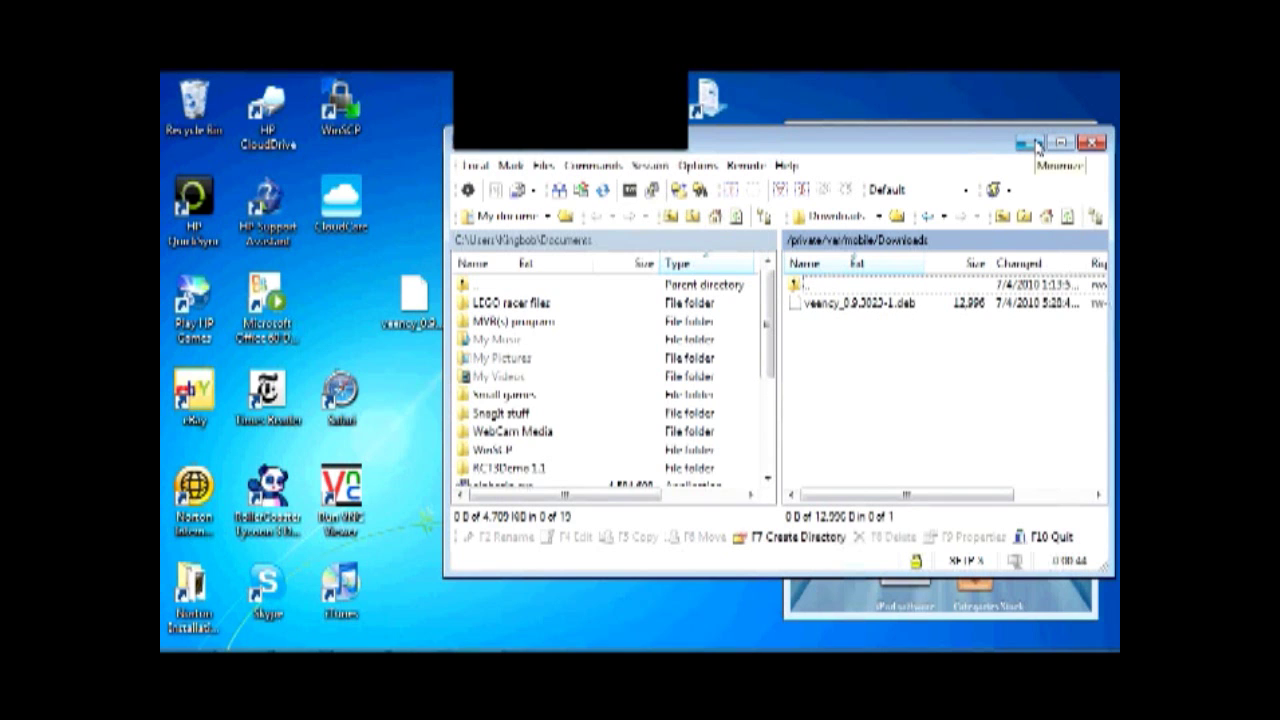
left_click(1034, 145)
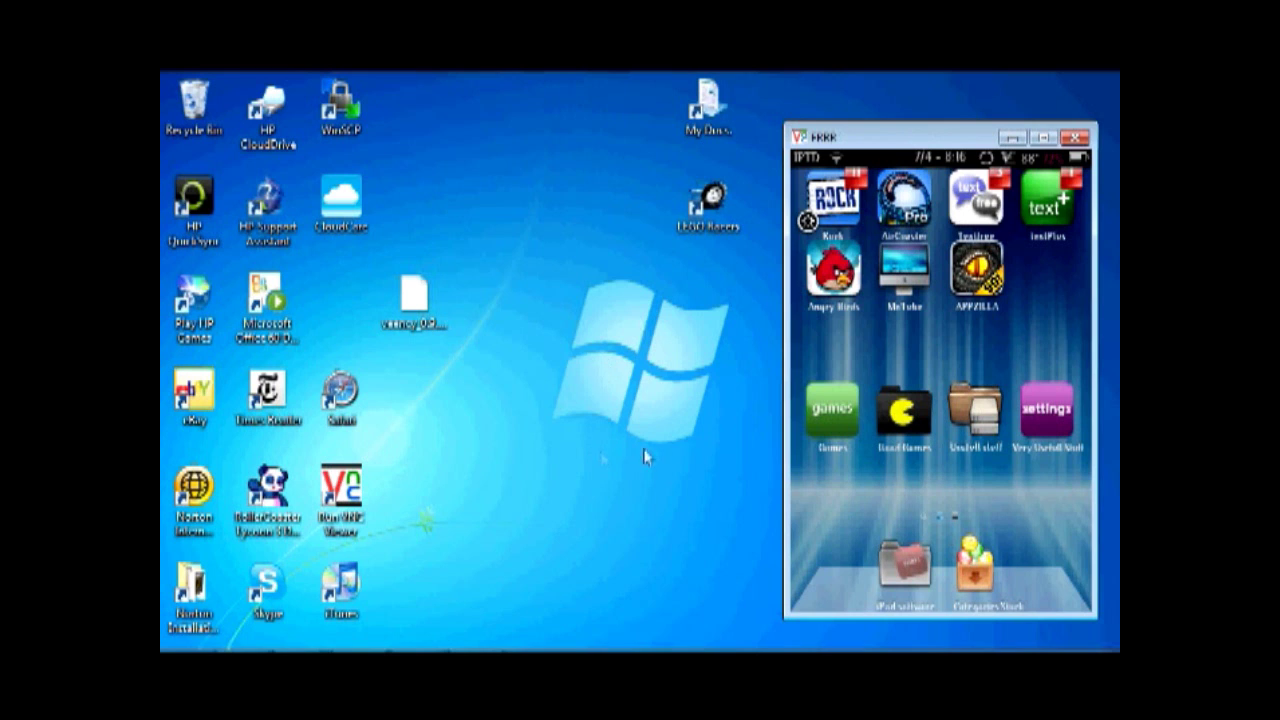
Search the Rock store for 'ifile', then return the iPod to its home screen
left_click(834, 203)
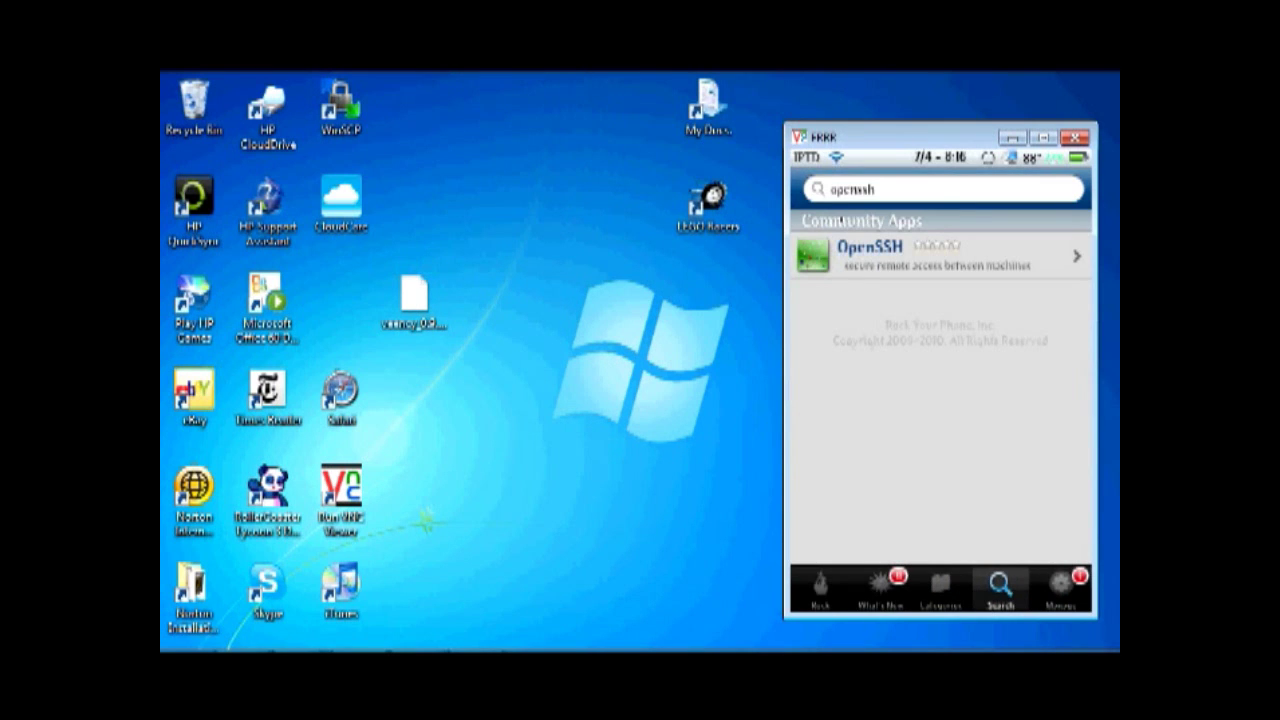
left_click(880, 189)
left_click(1007, 189)
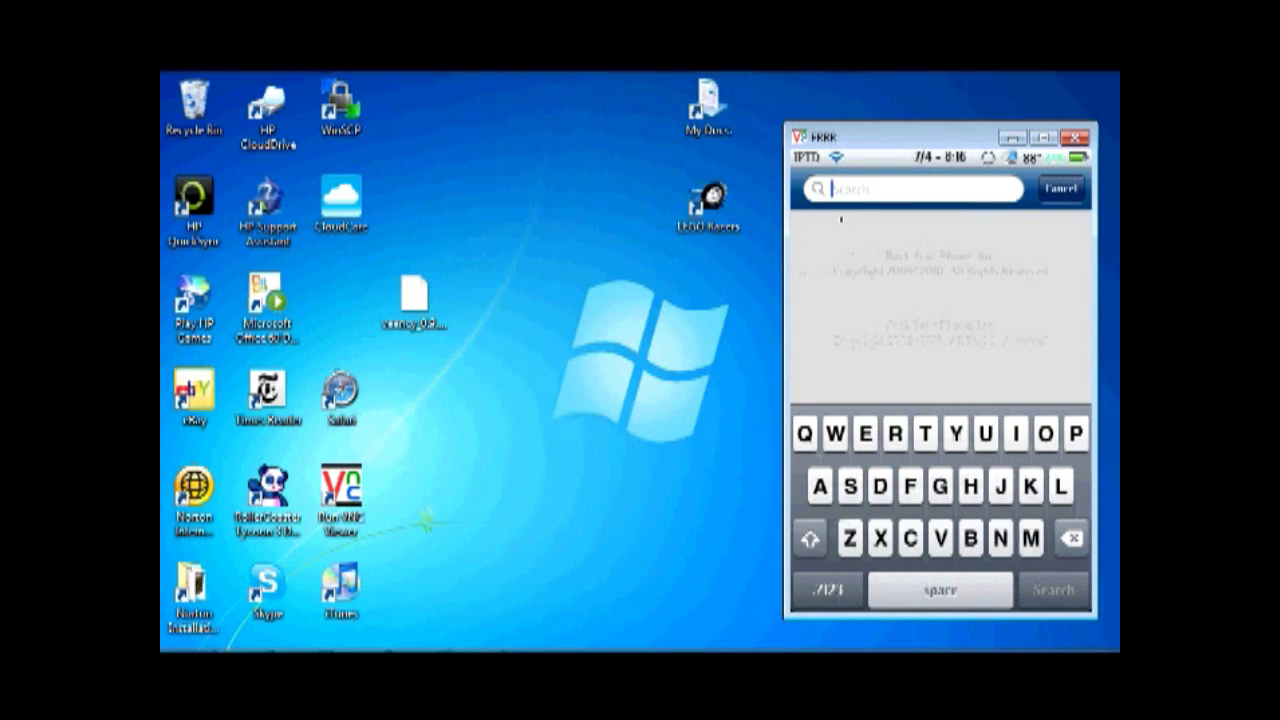
type("ifile")
key("Return")
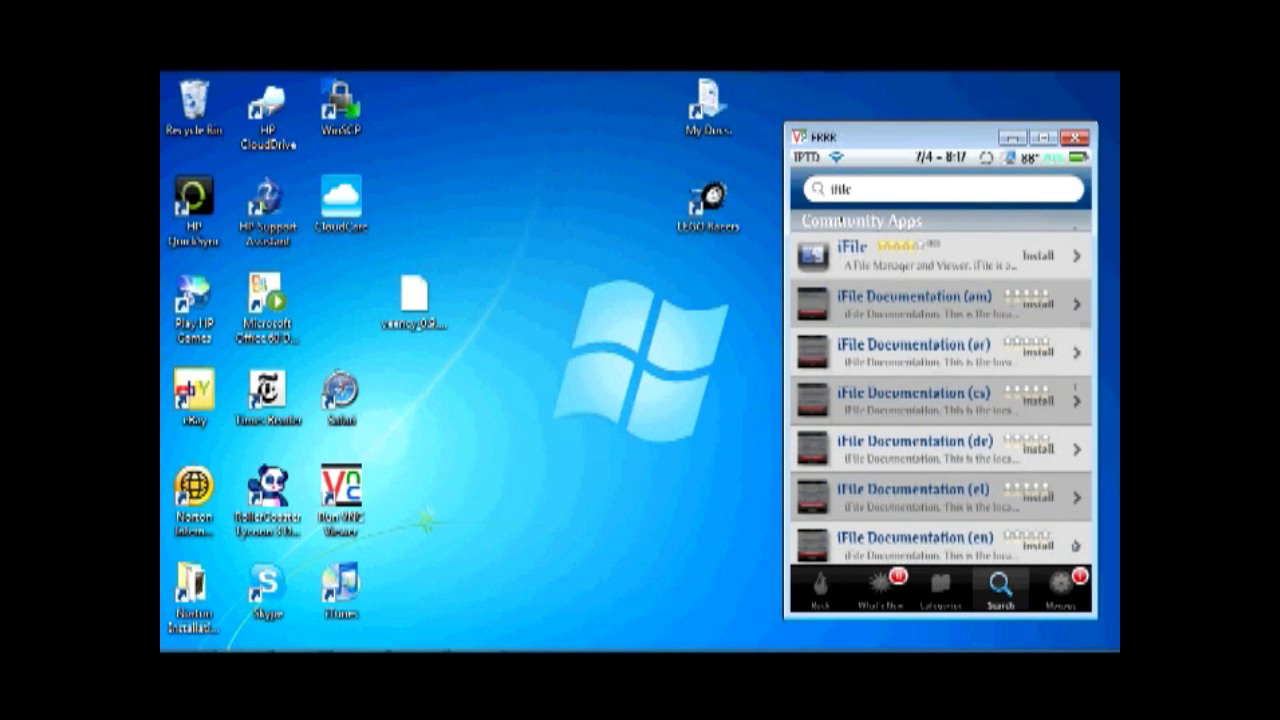
right_click(807, 221)
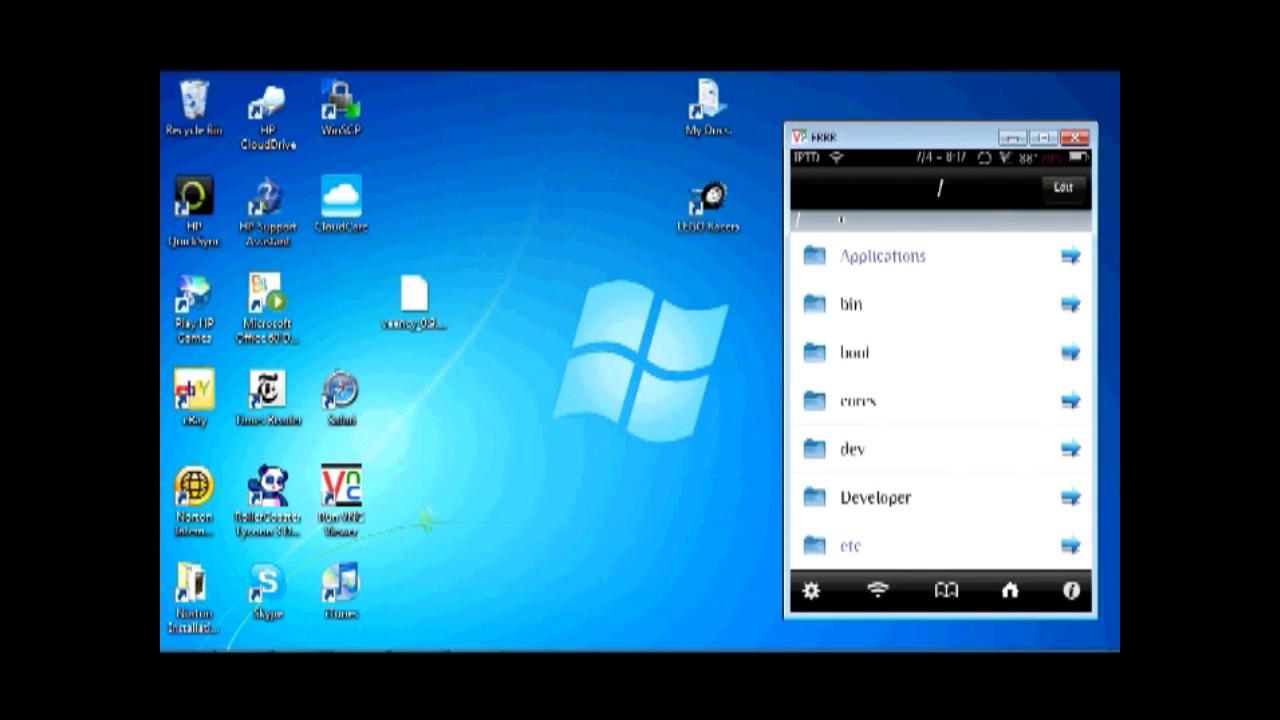
In iFile, open /var/mobile/Downloads and view, then close, veency_0.9.3023-1.deb's attributes
scroll(940, 400, "down", 5)
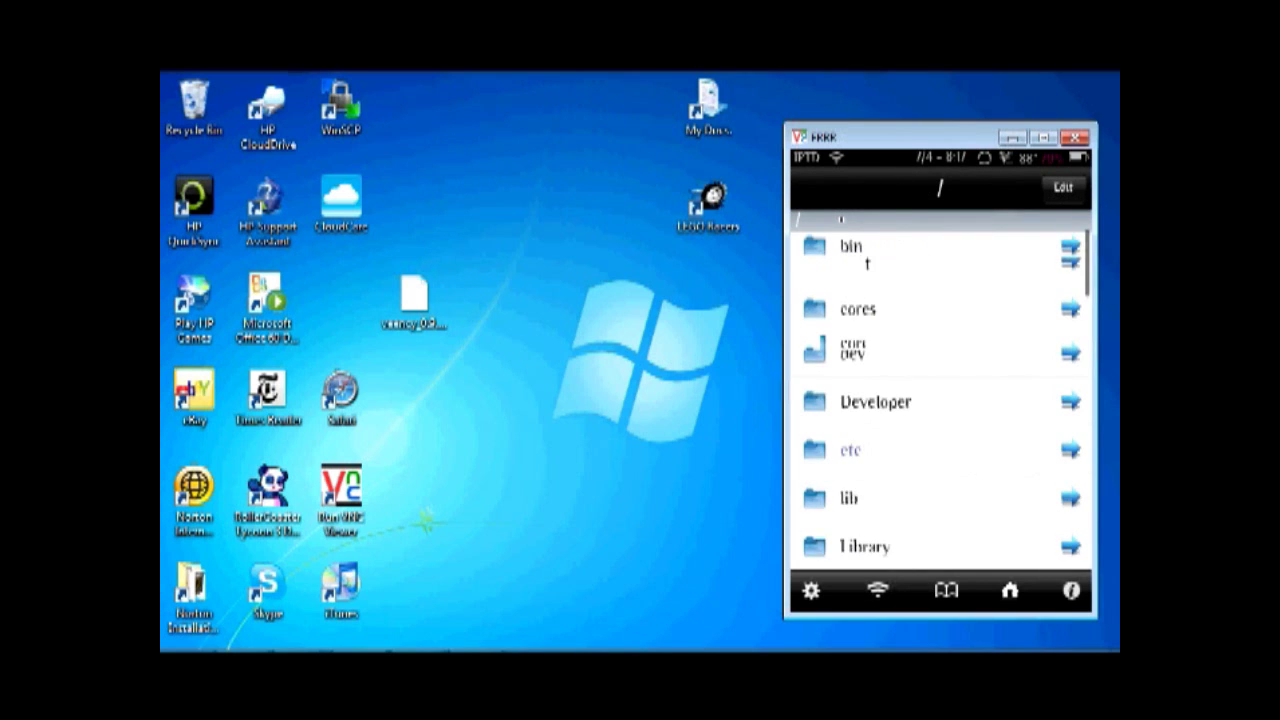
scroll(940, 400, "down", 5)
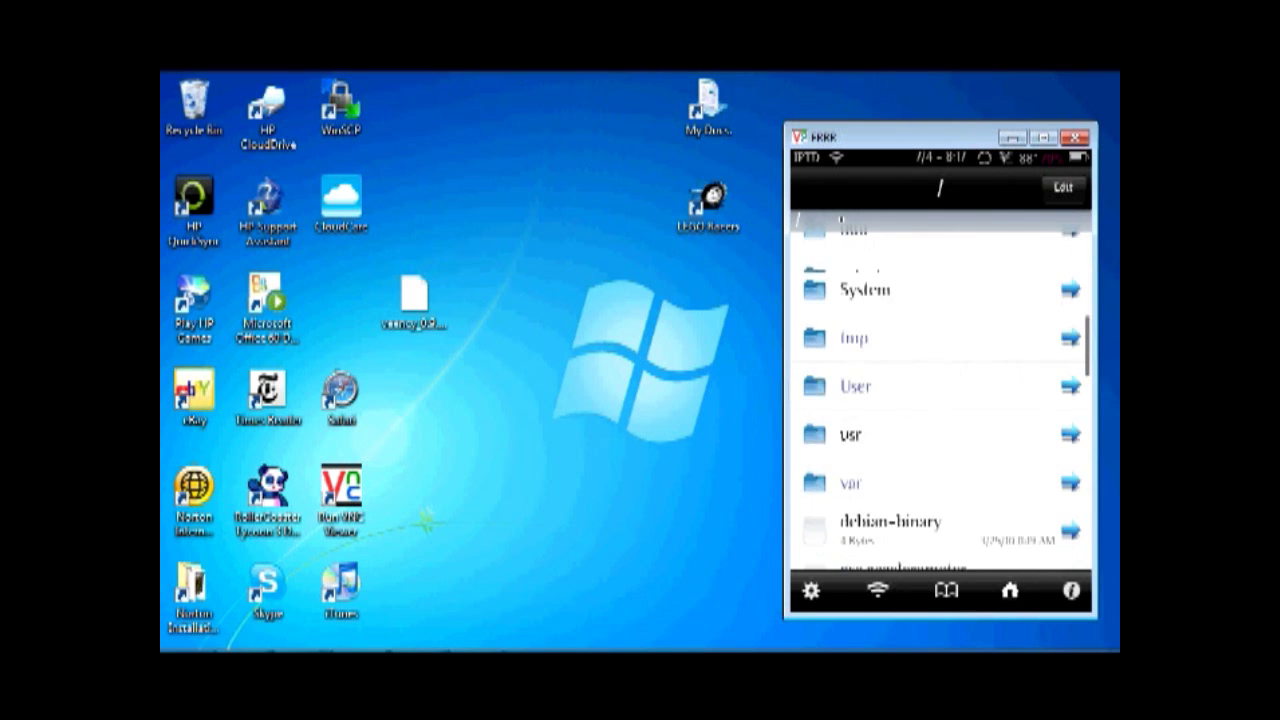
scroll(940, 400, "up", 2)
left_click(850, 351)
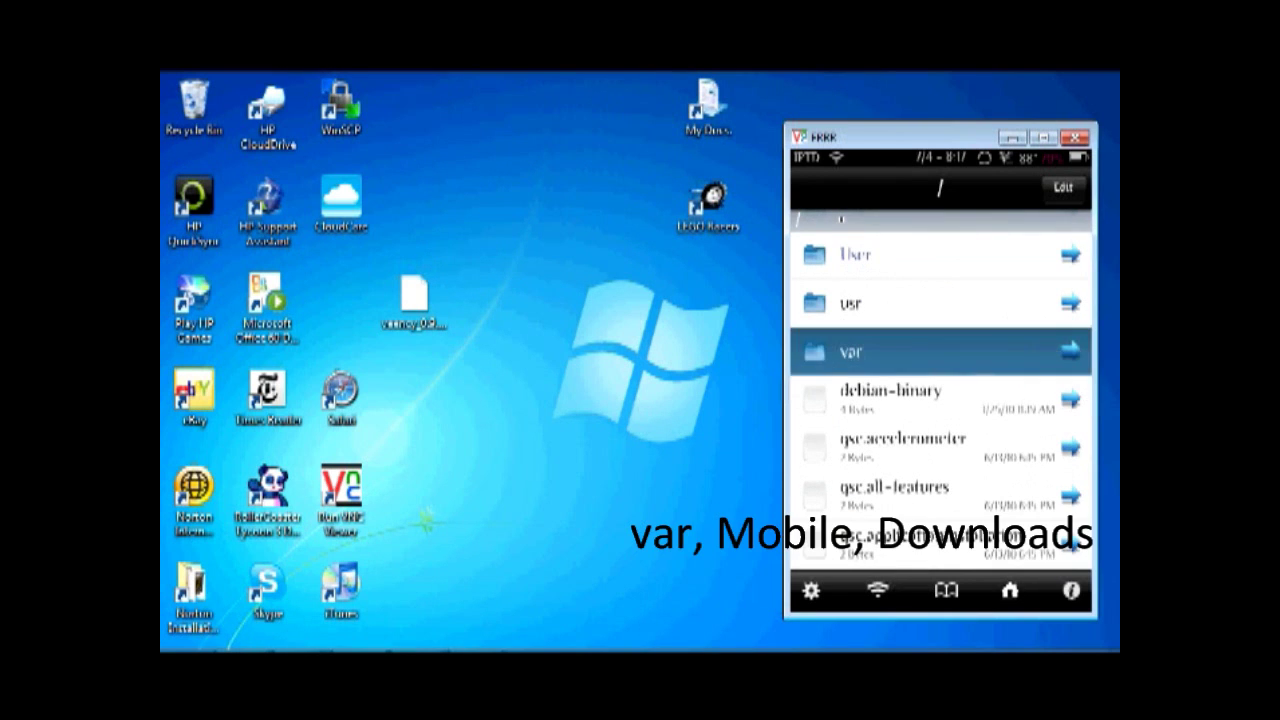
scroll(940, 400, "down", 5)
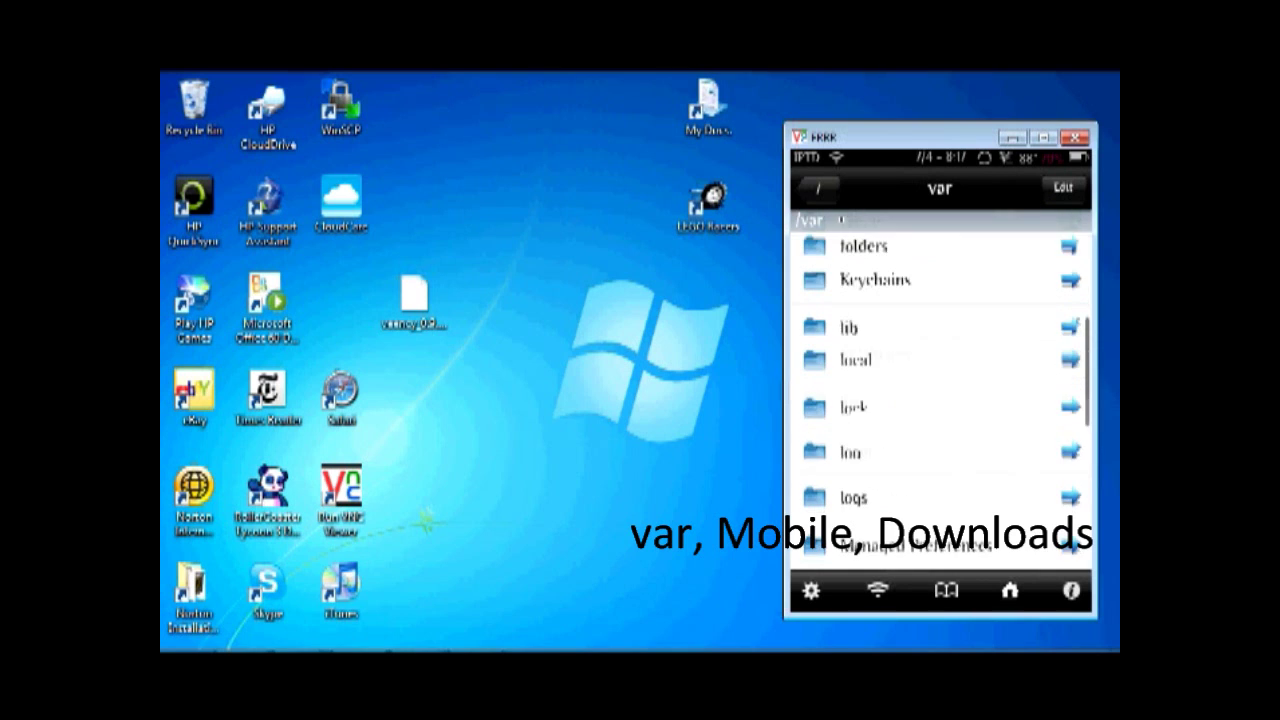
left_click(864, 410)
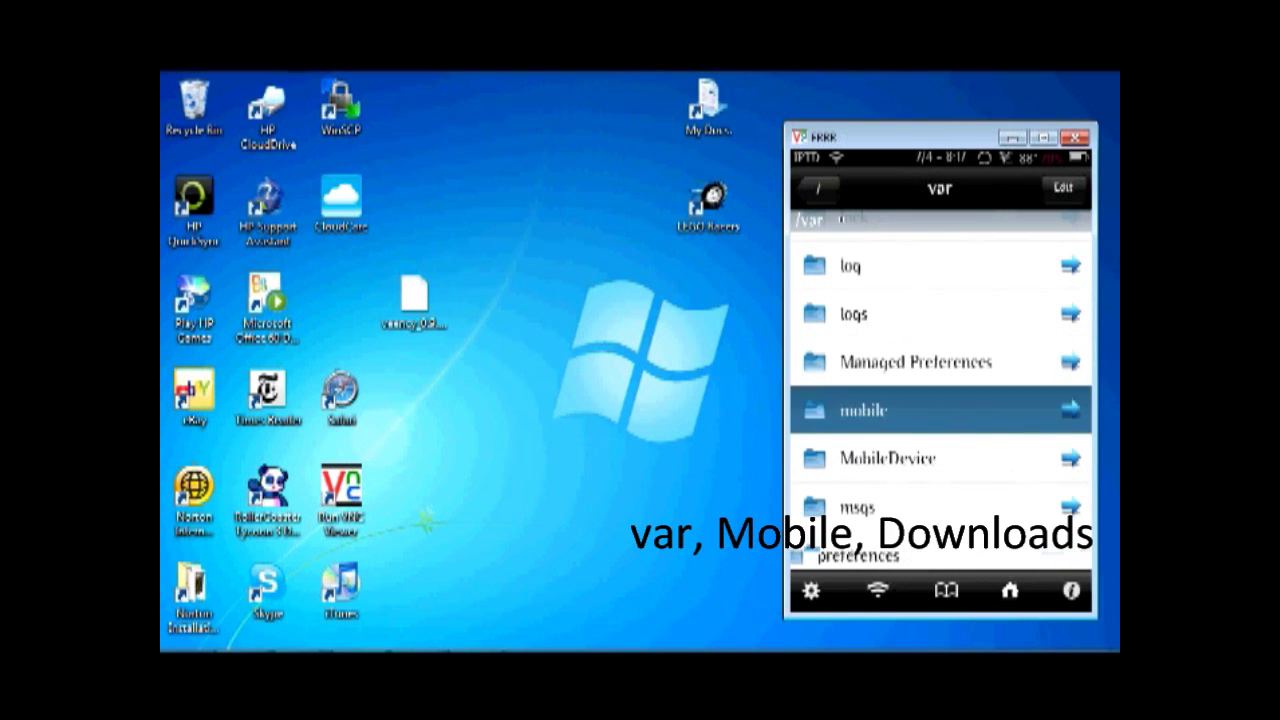
scroll(940, 400, "down", 1)
left_click(872, 465)
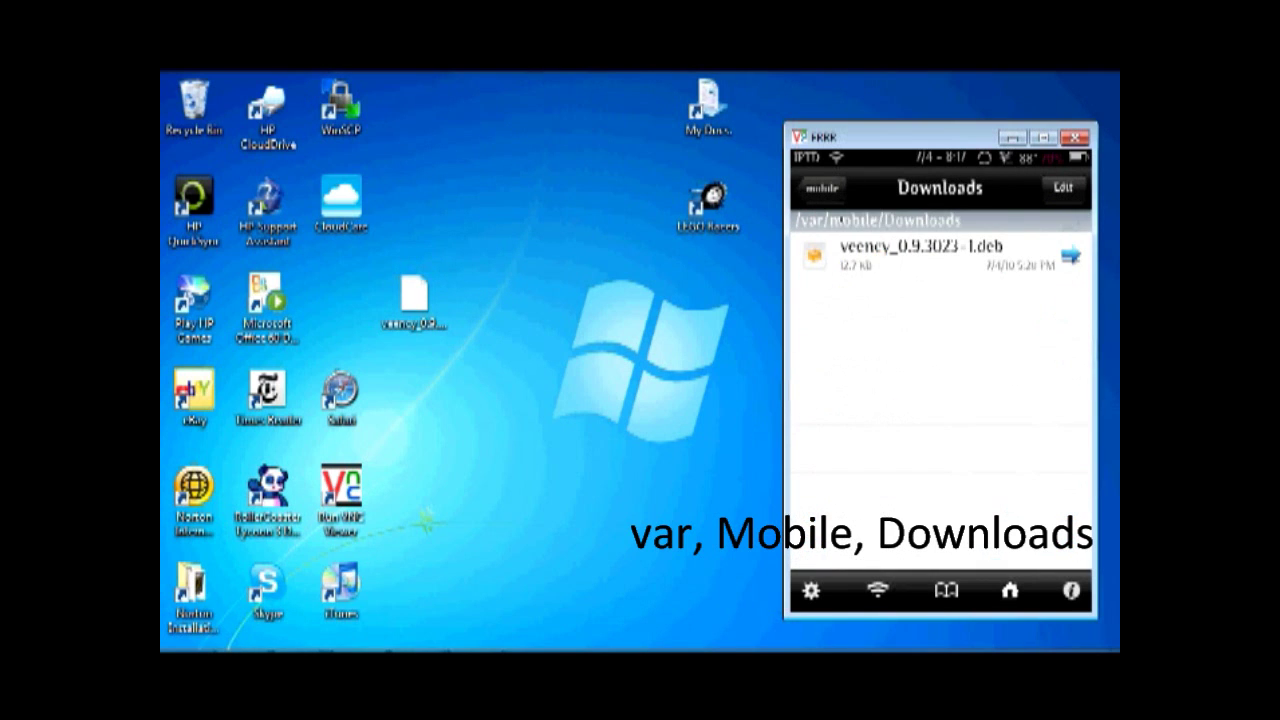
left_click(1070, 256)
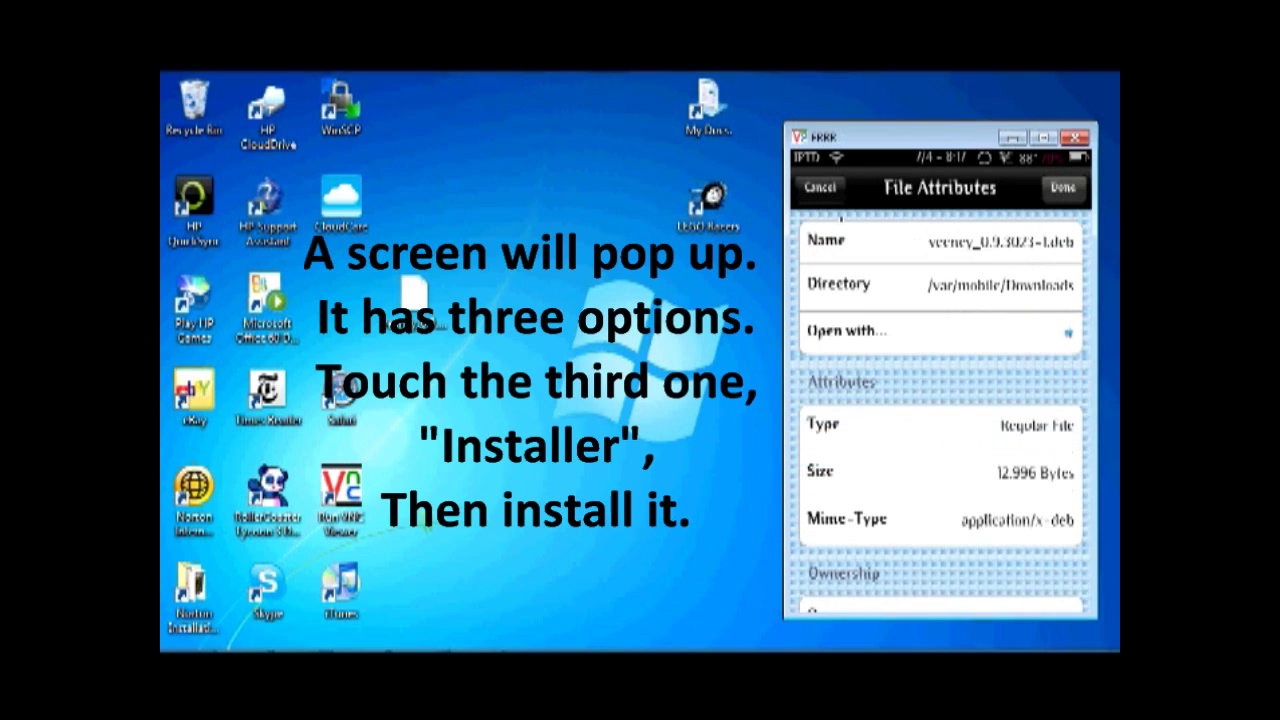
left_click(1062, 187)
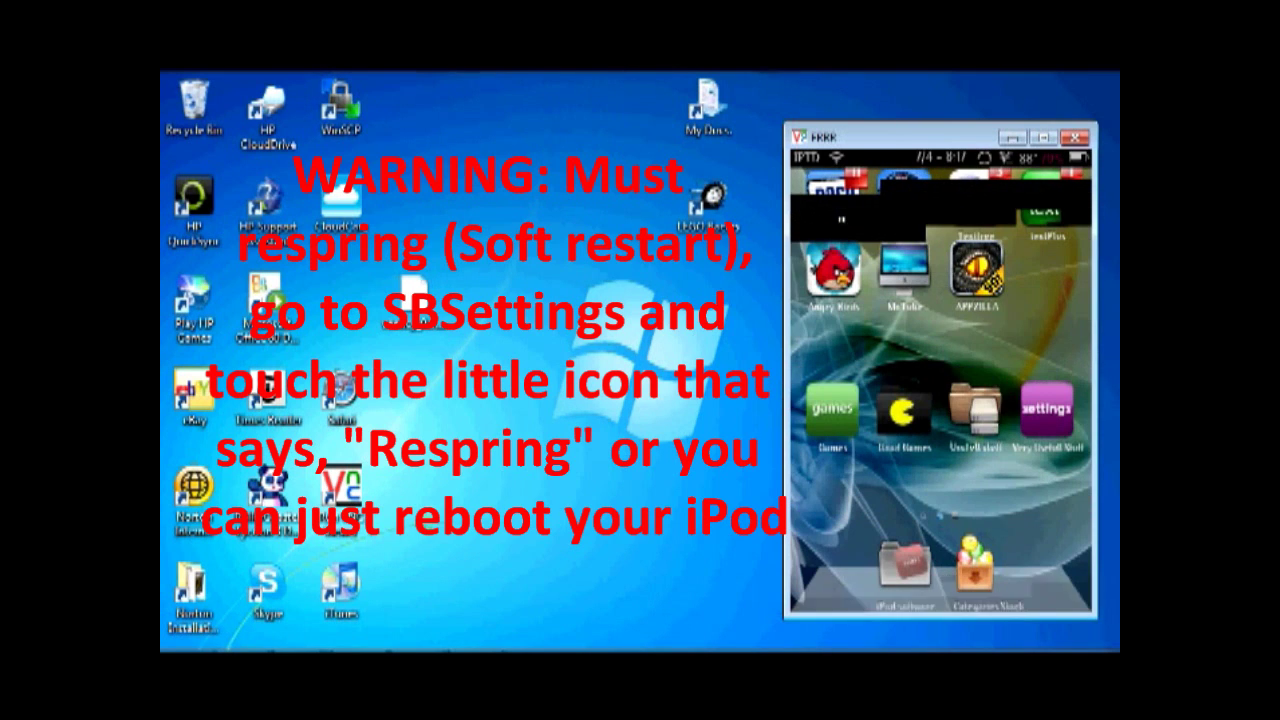
Close the iPod viewer and open RealVNC's VNC Server 4 (User-Mode) Configure User-Mode Settings
left_click(1075, 137)
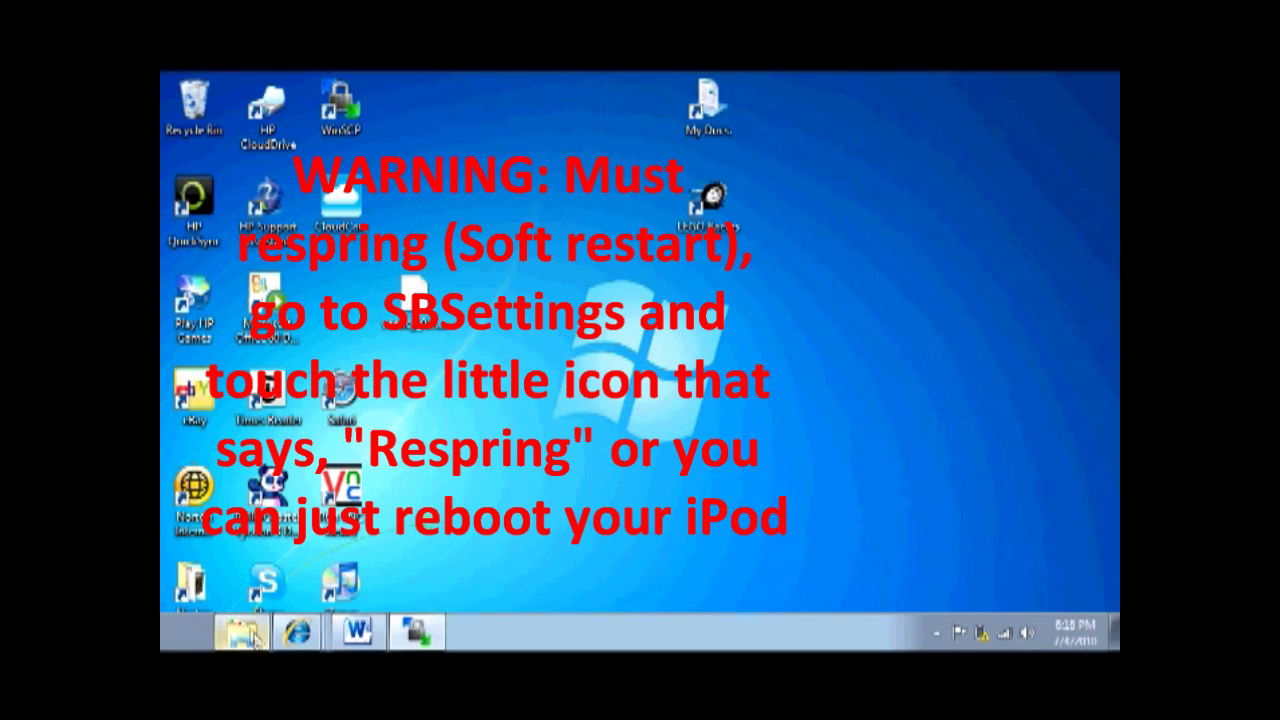
left_click(185, 632)
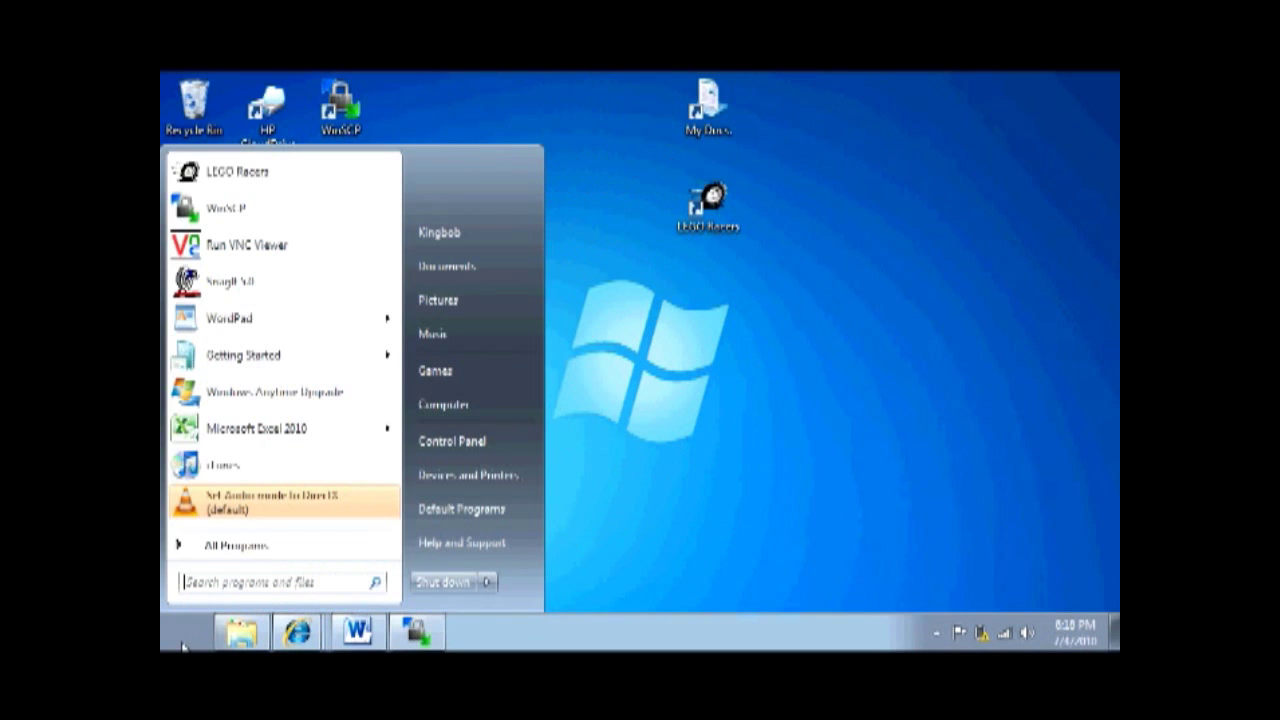
left_click(256, 549)
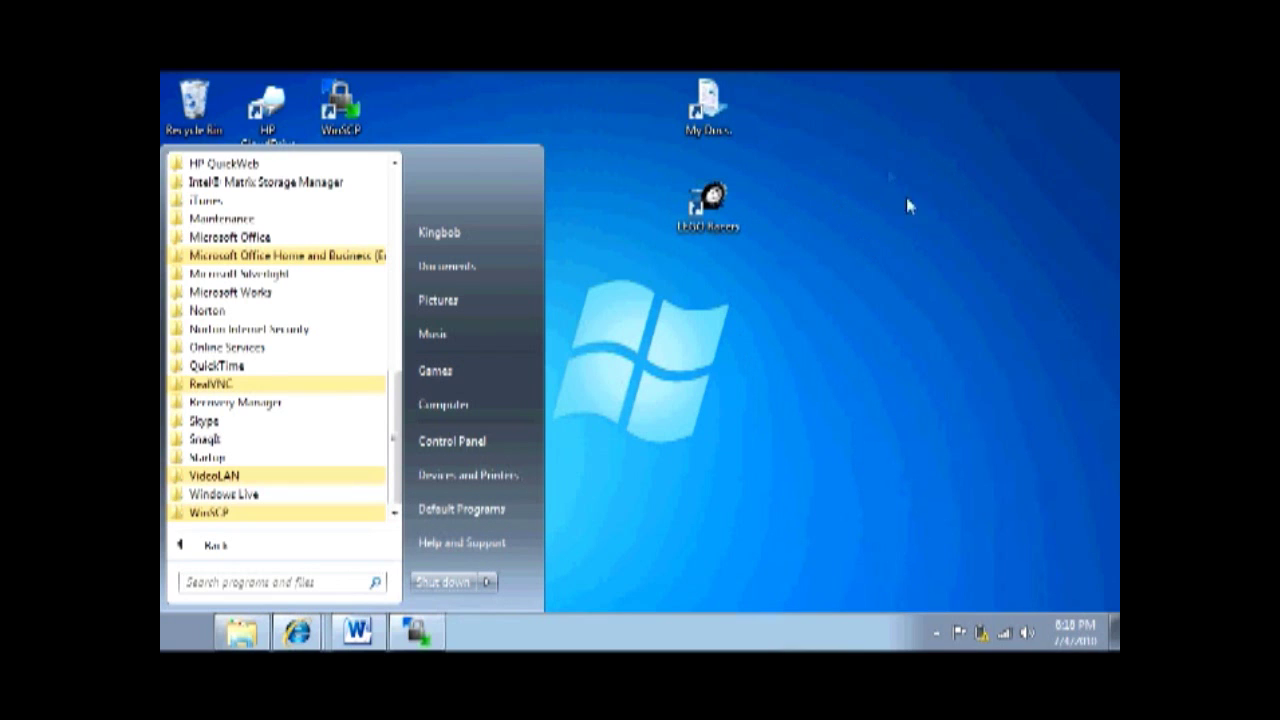
left_click(235, 385)
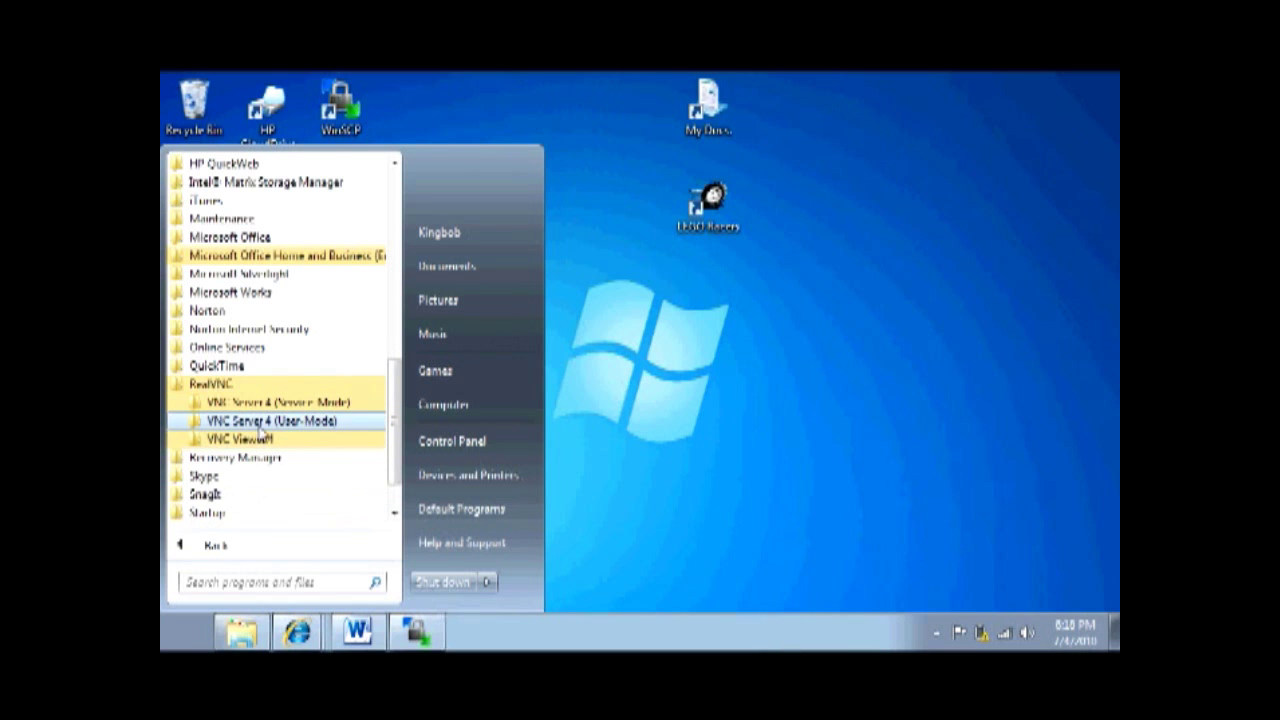
left_click(261, 426)
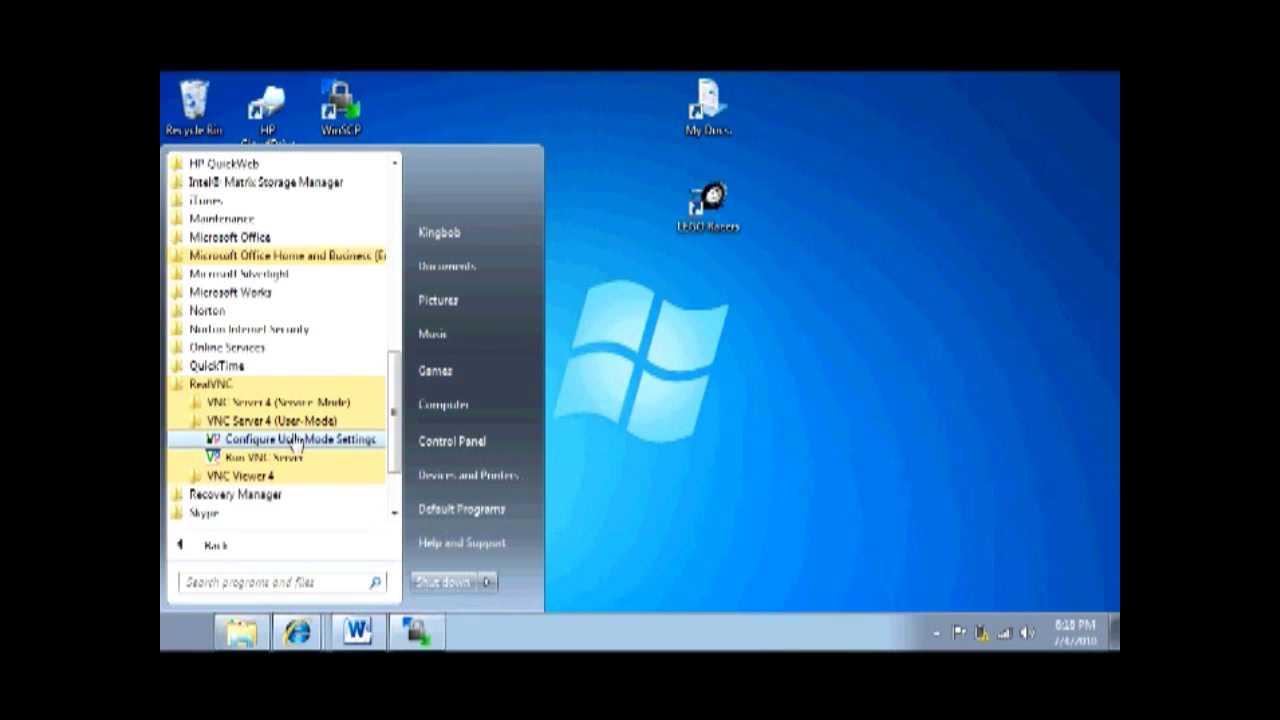
left_click(297, 441)
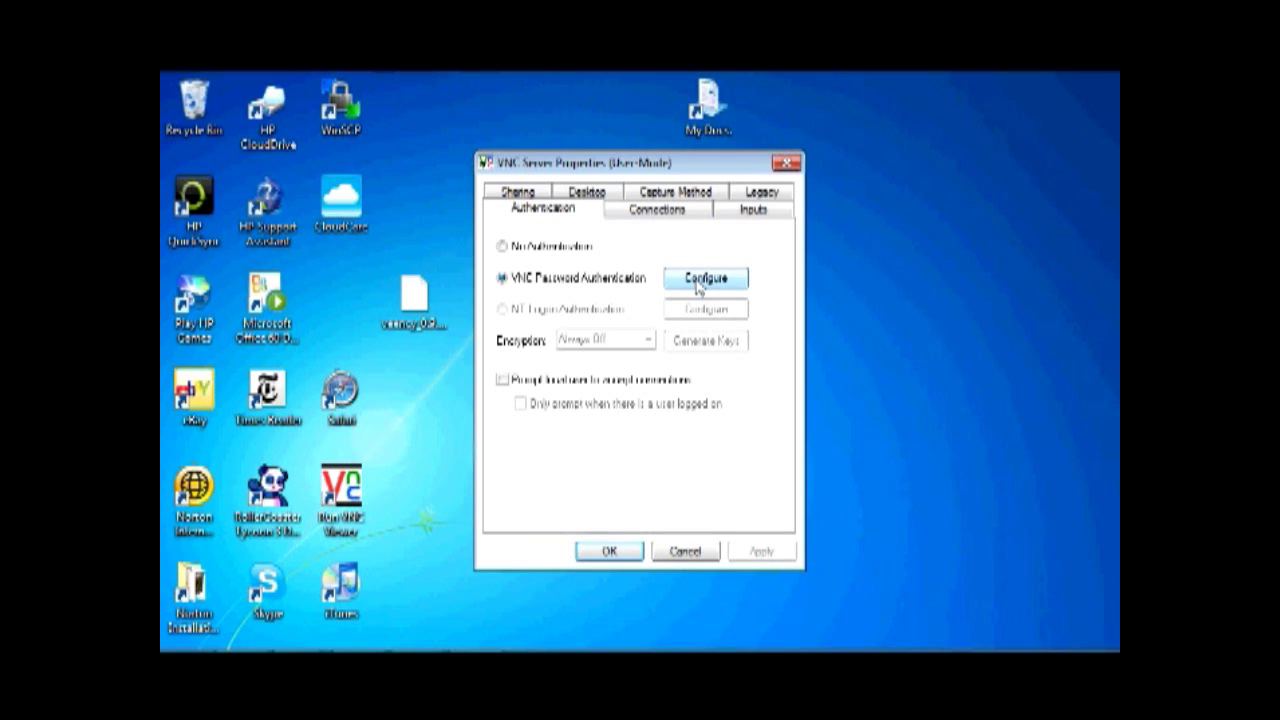
Review the Connections and Authentication tabs, then close VNC Server Properties unchanged
left_click(671, 216)
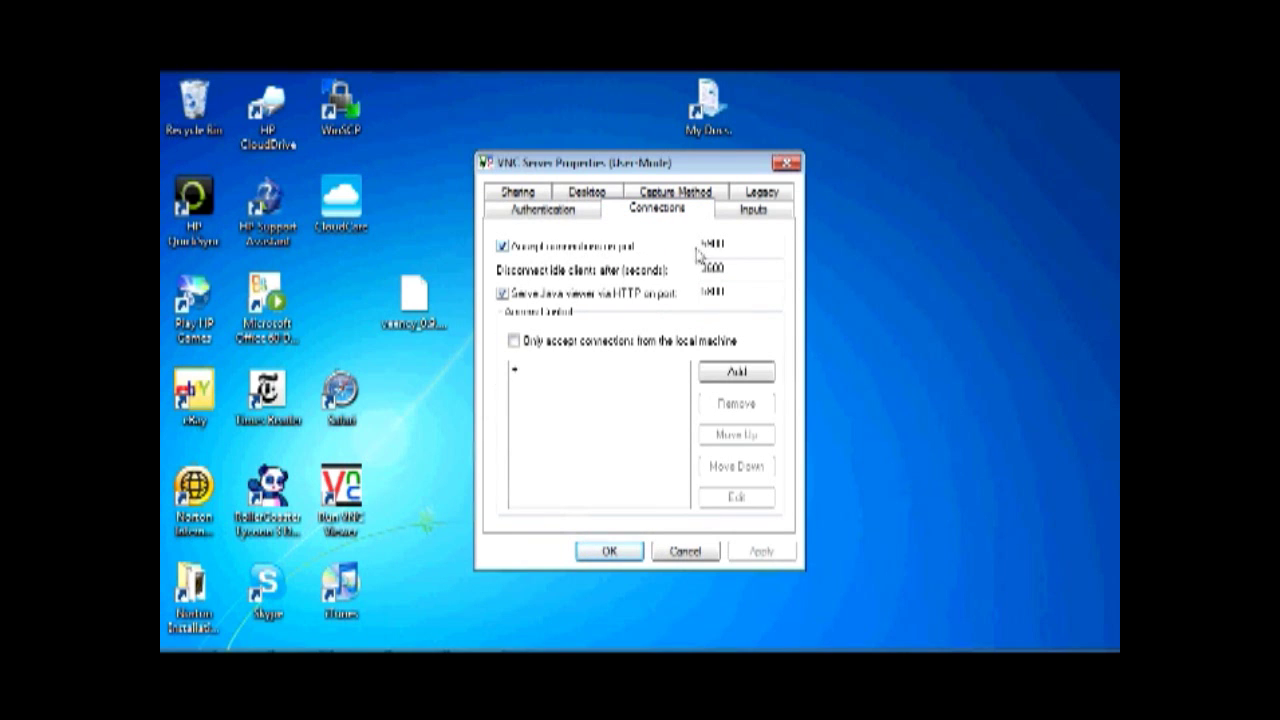
left_click(548, 212)
left_click(786, 164)
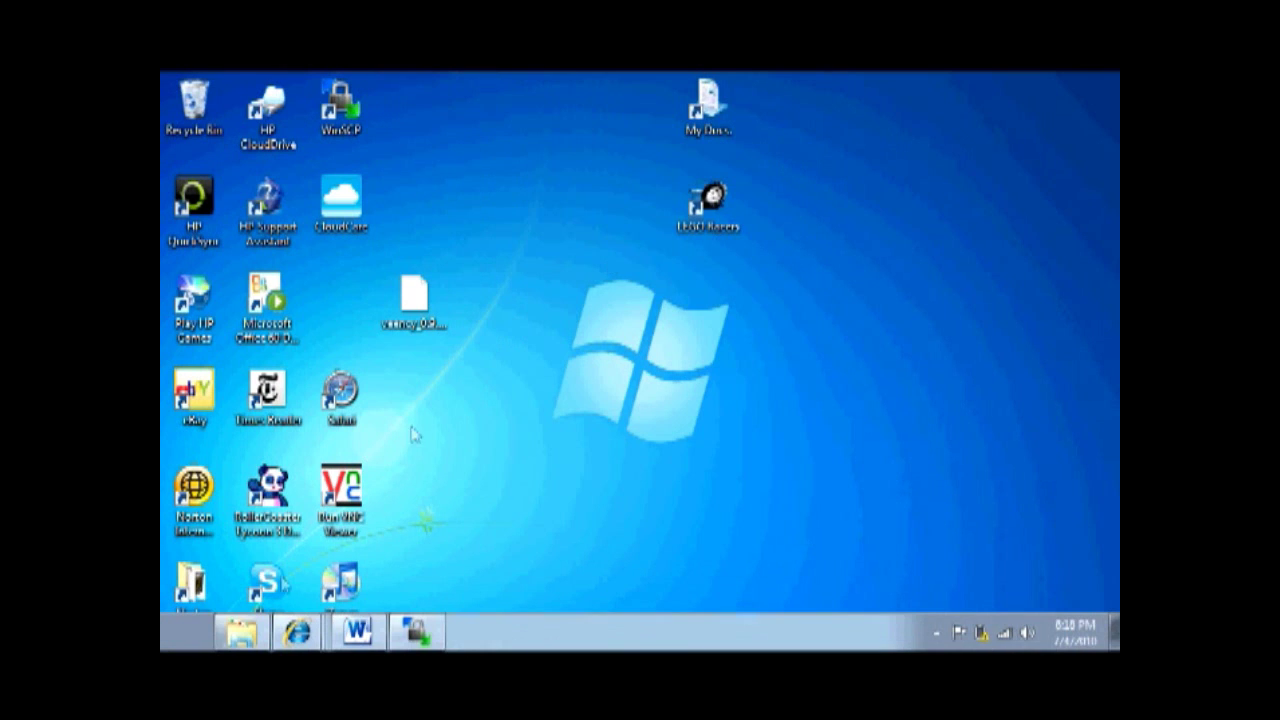
Browse All Programs to RealVNC's VNC Viewer 4 entries, then dismiss the Start menu
left_click(168, 647)
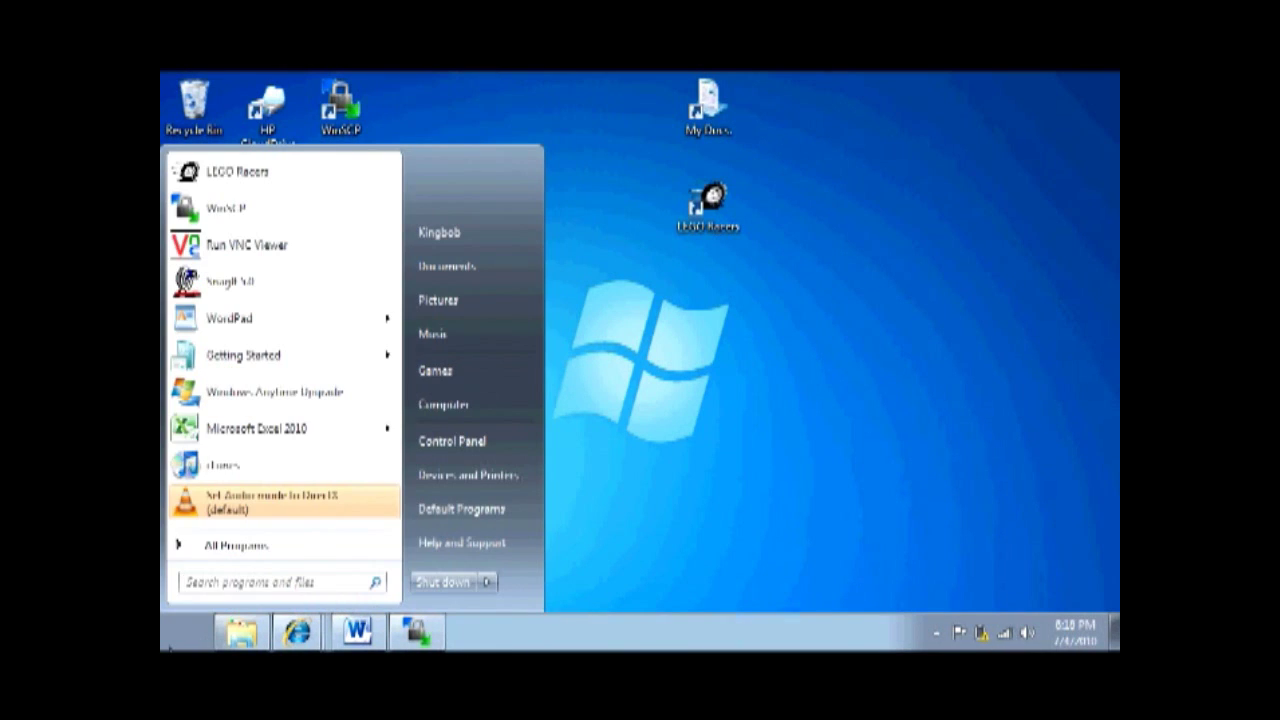
left_click(245, 552)
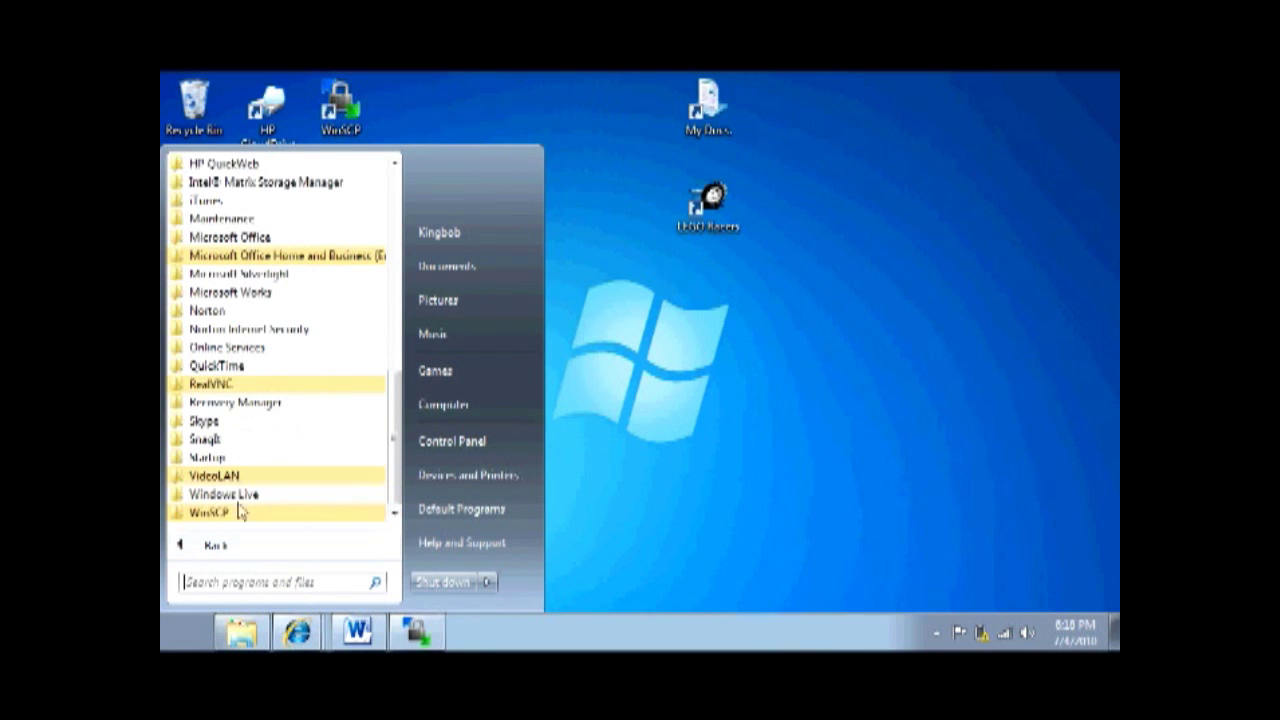
left_click(218, 386)
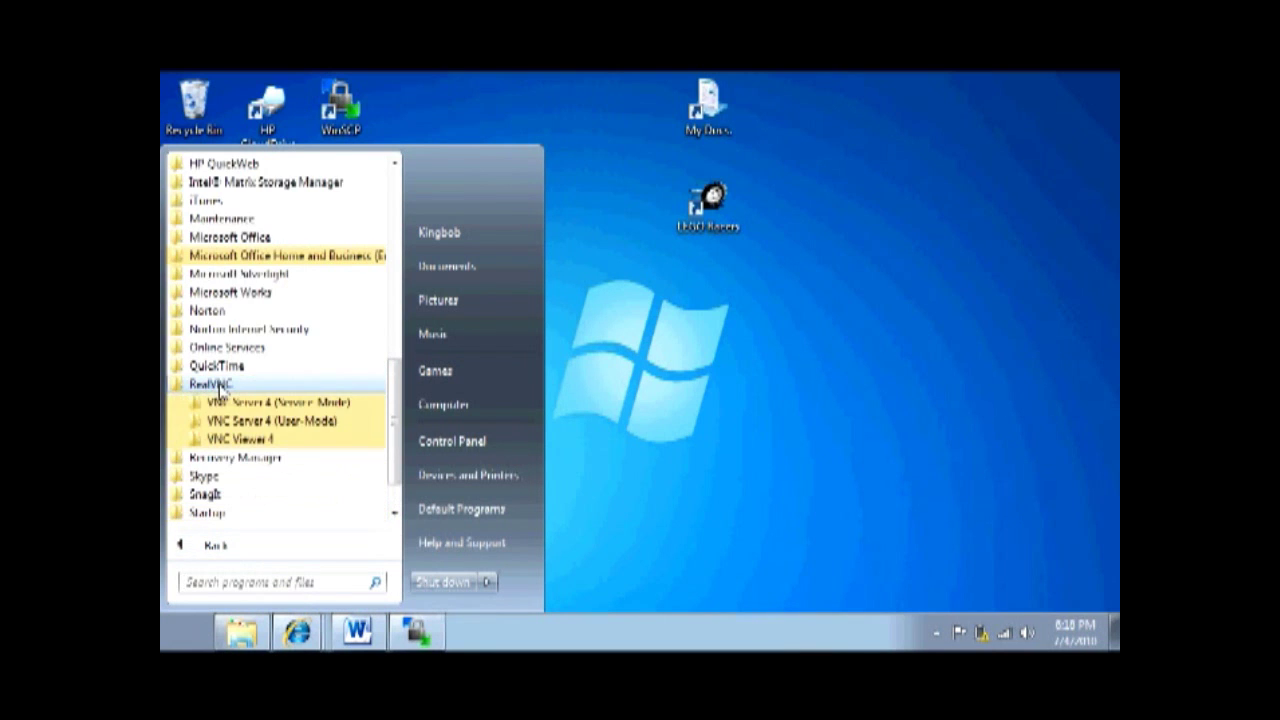
left_click(238, 441)
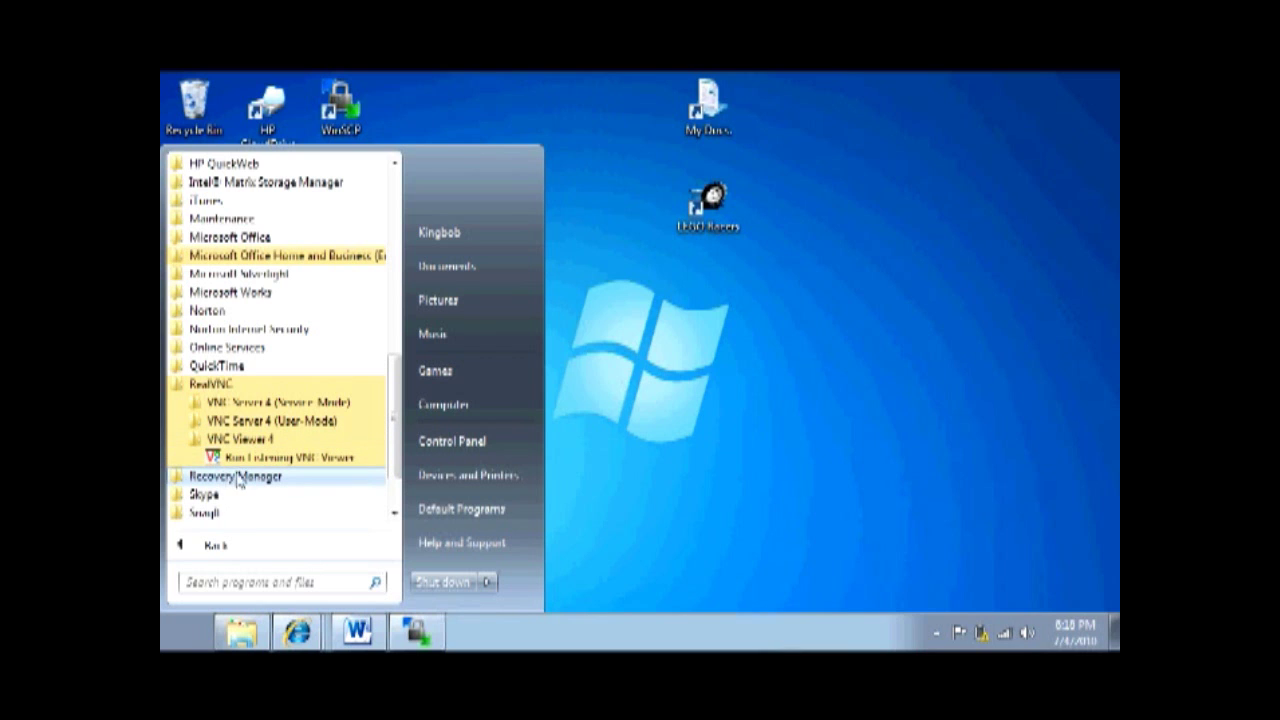
left_click(586, 482)
Launch VNC Viewer and connect to the iPod's address, retrying the password after a failed login
double_click(330, 500)
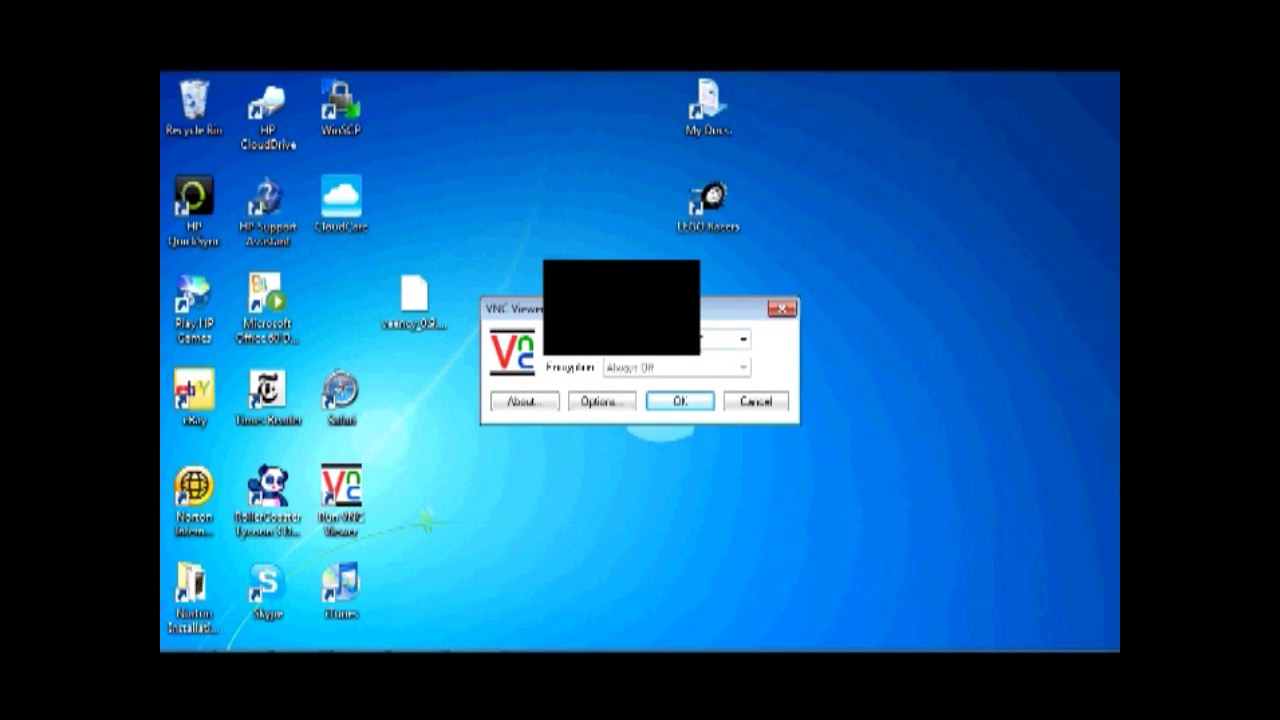
left_click(683, 401)
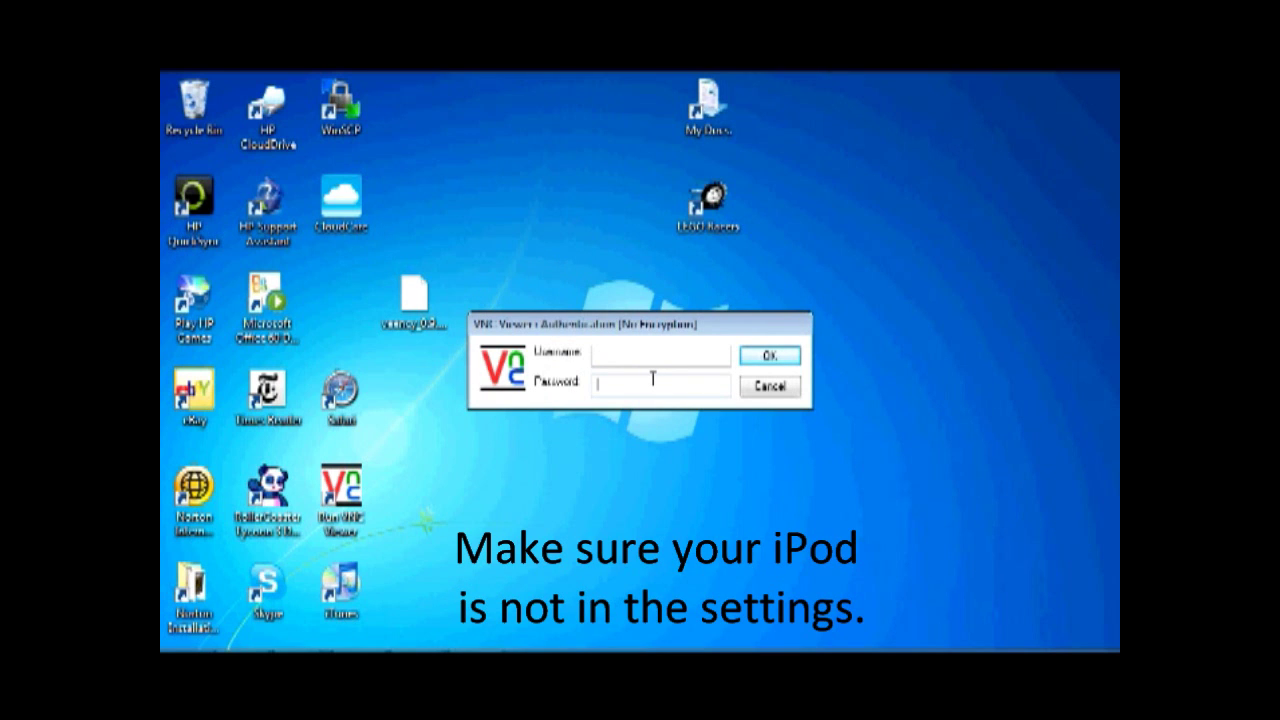
type("****")
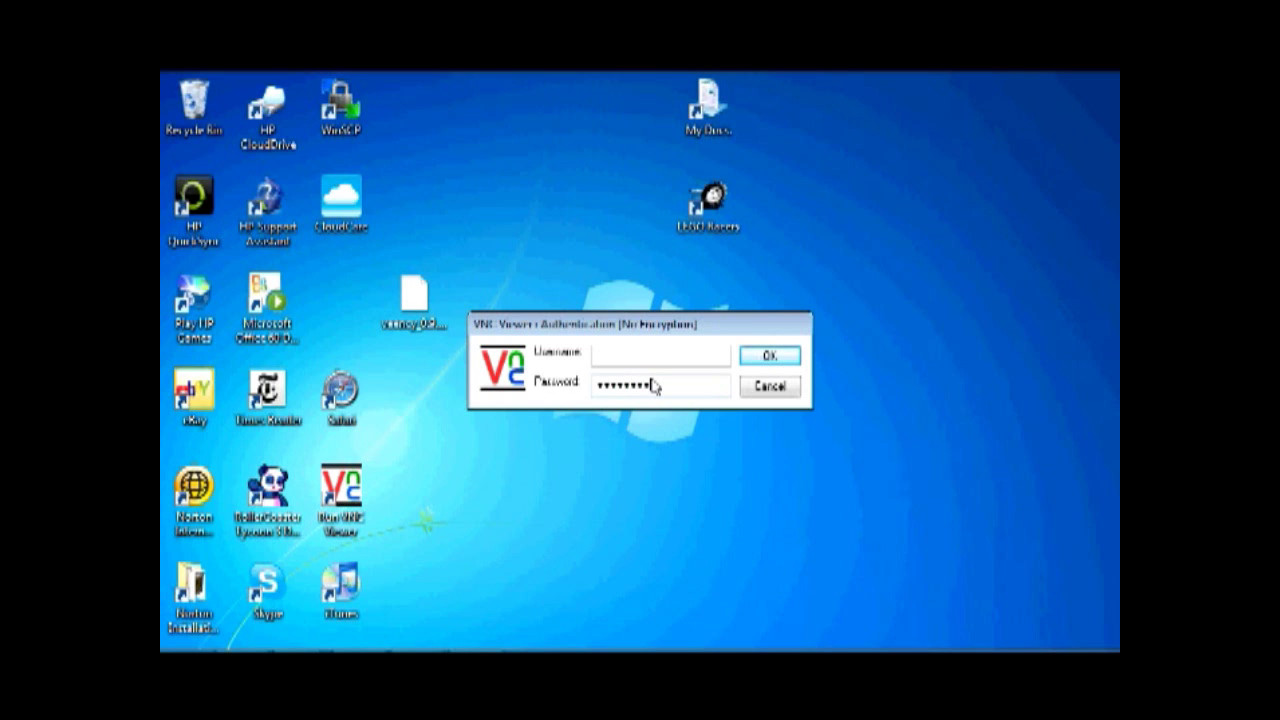
left_click(770, 358)
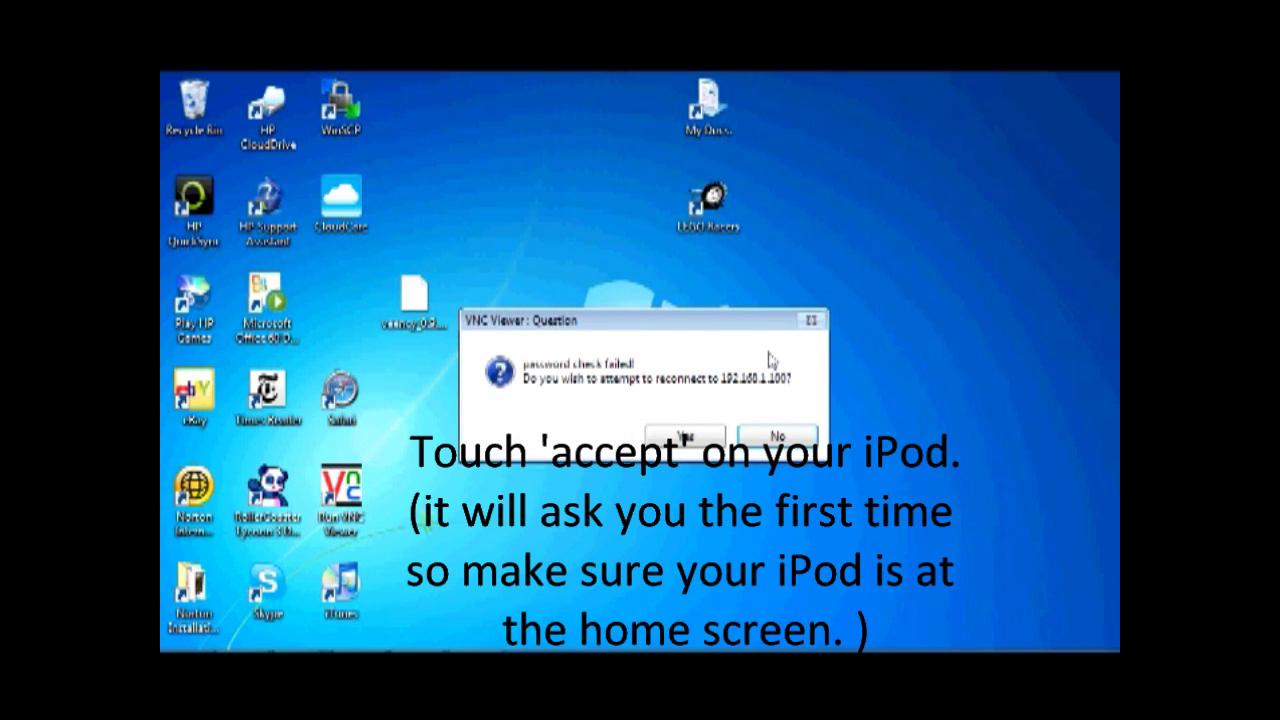
left_click(684, 438)
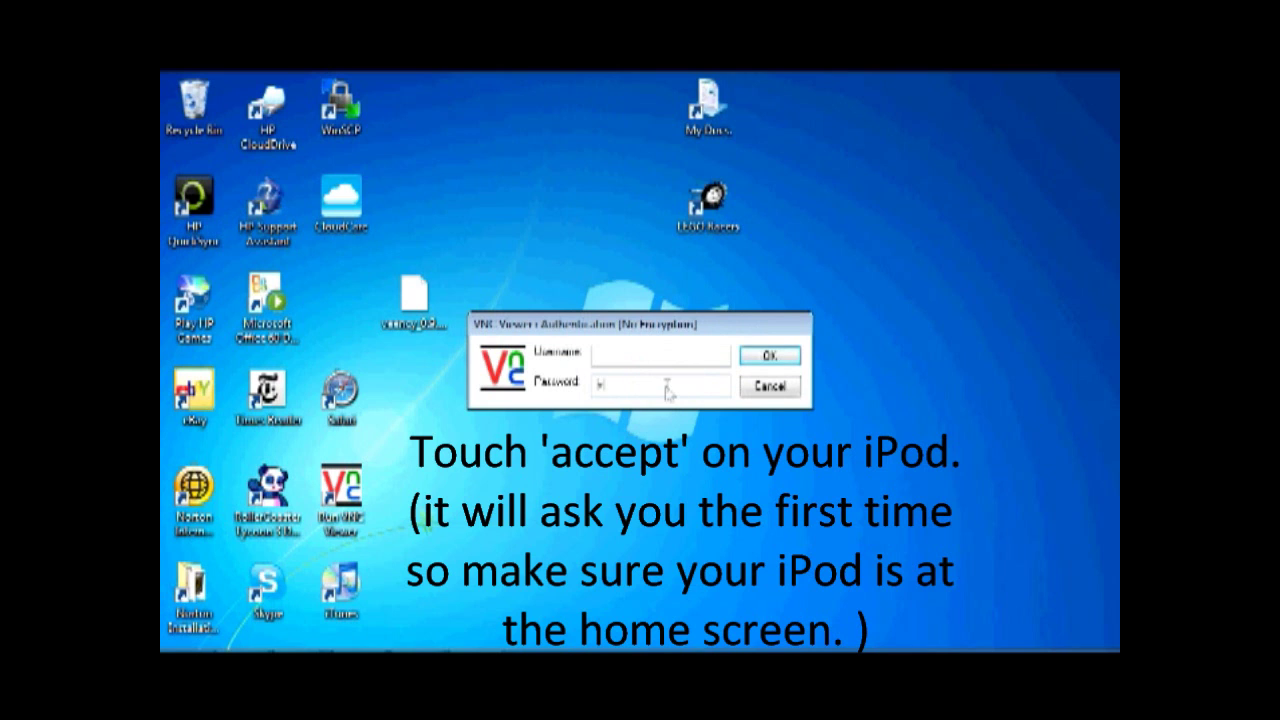
type("••")
left_click(768, 357)
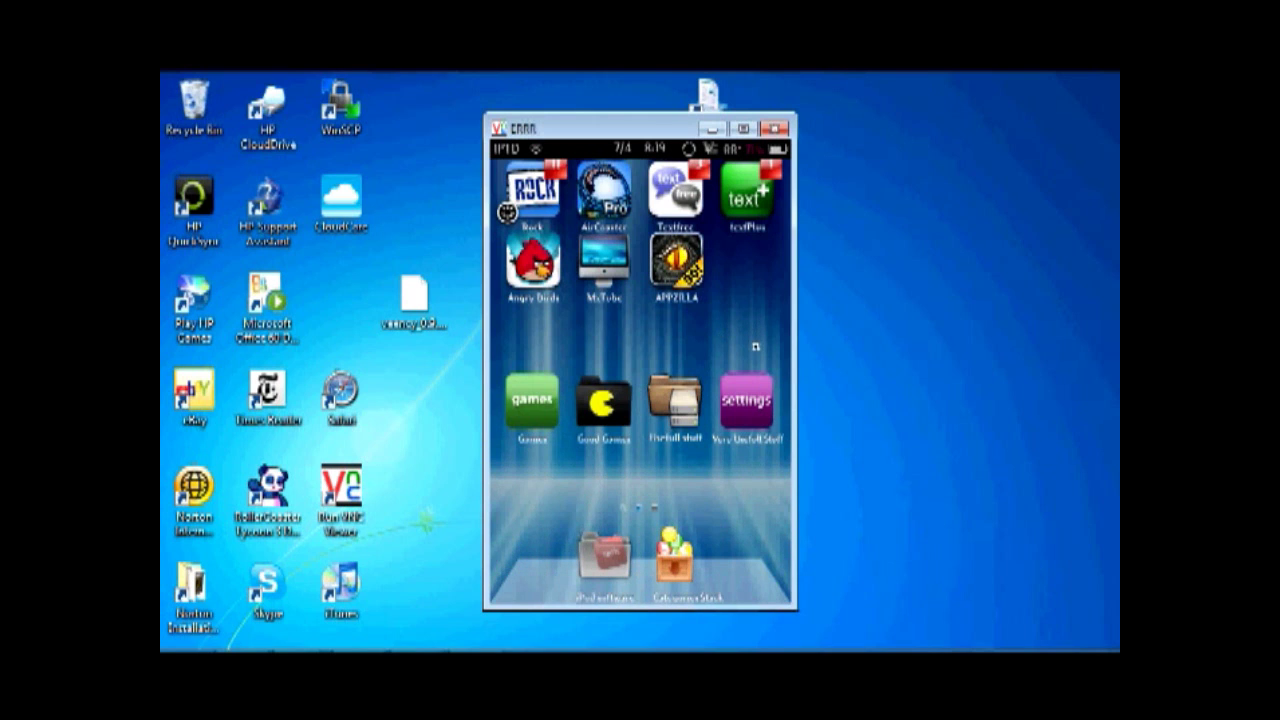
left_click_drag(755, 346, 560, 346)
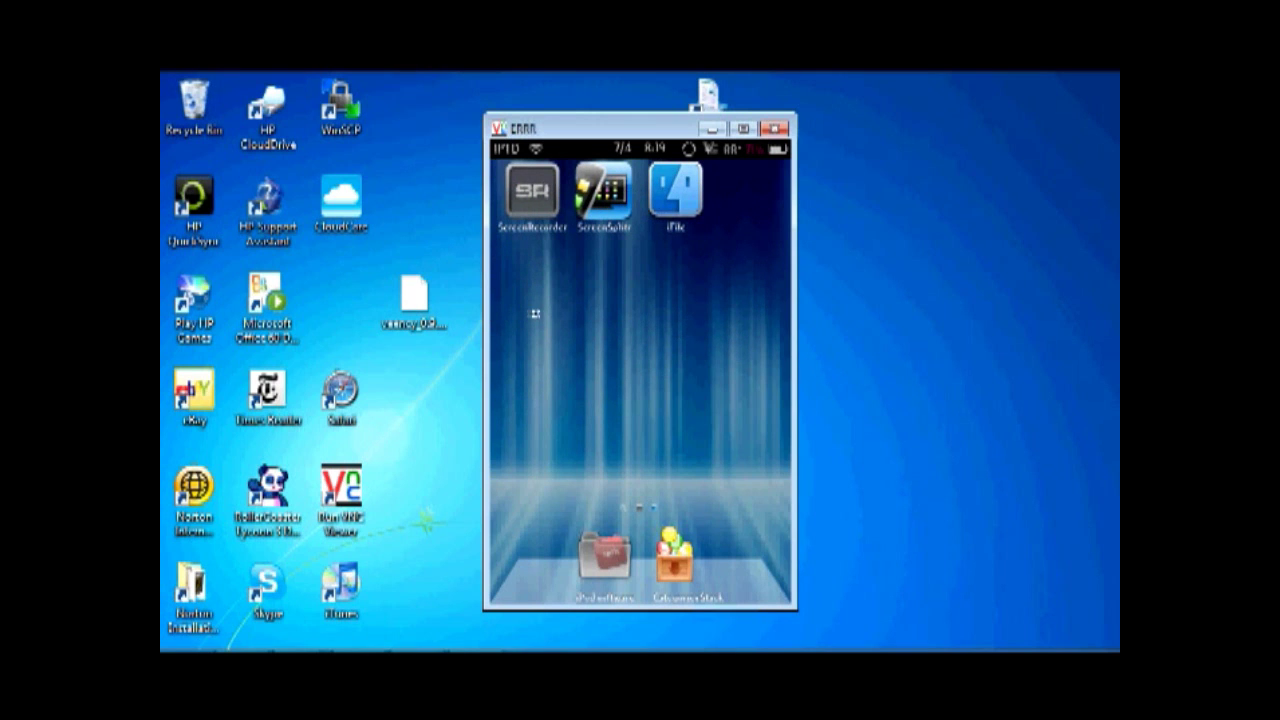
left_click_drag(535, 314, 794, 310)
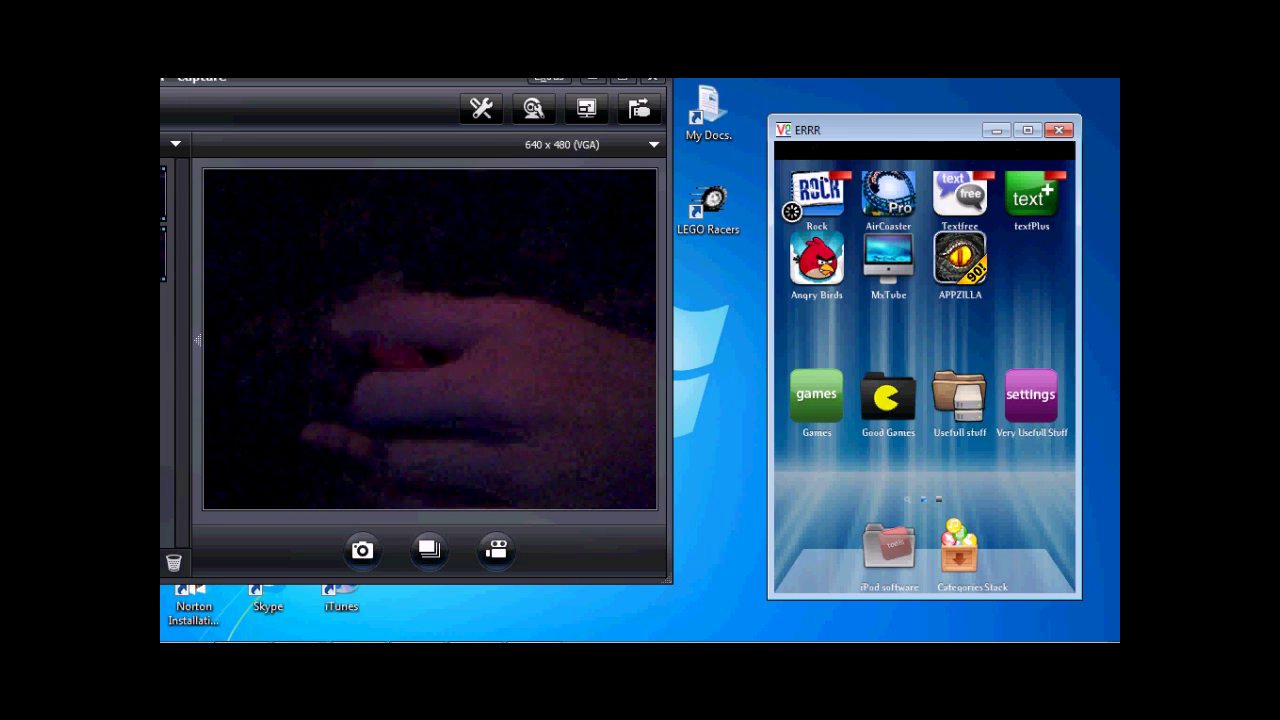
Minimize the webcam capture window, leaving only the mirrored iPod screen
left_click(791, 211)
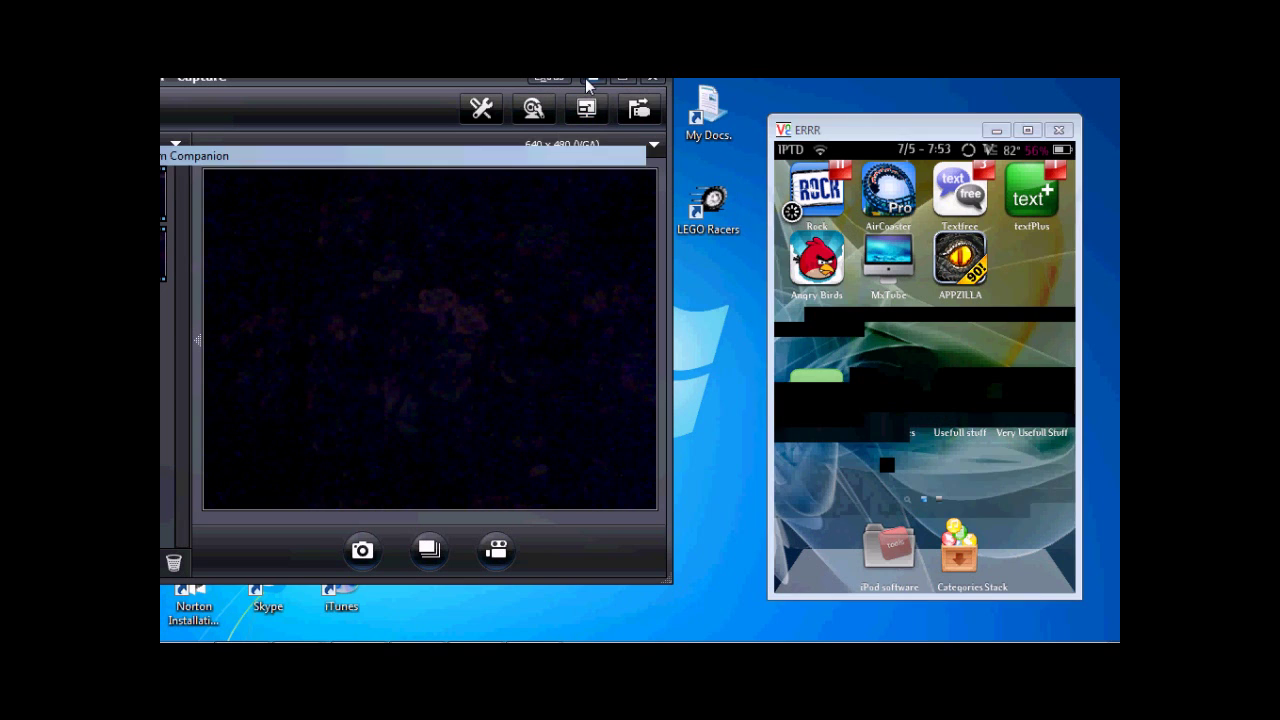
left_click(589, 78)
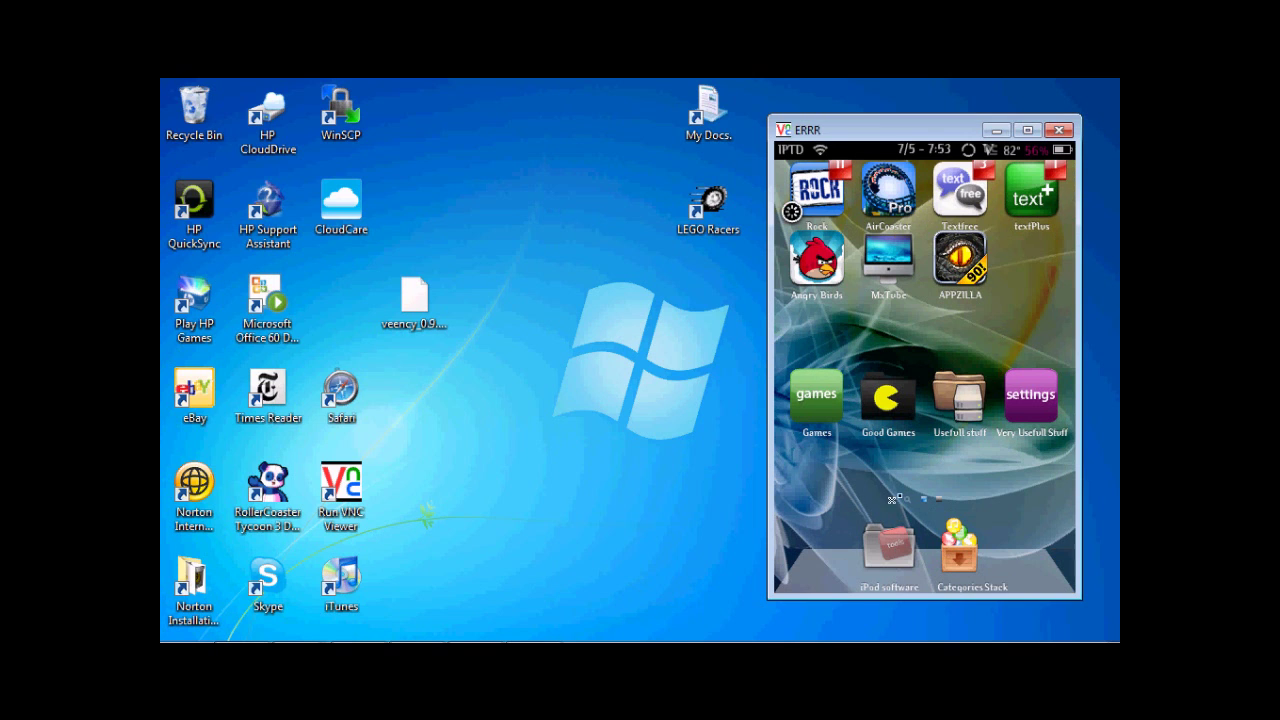
left_click(1016, 403)
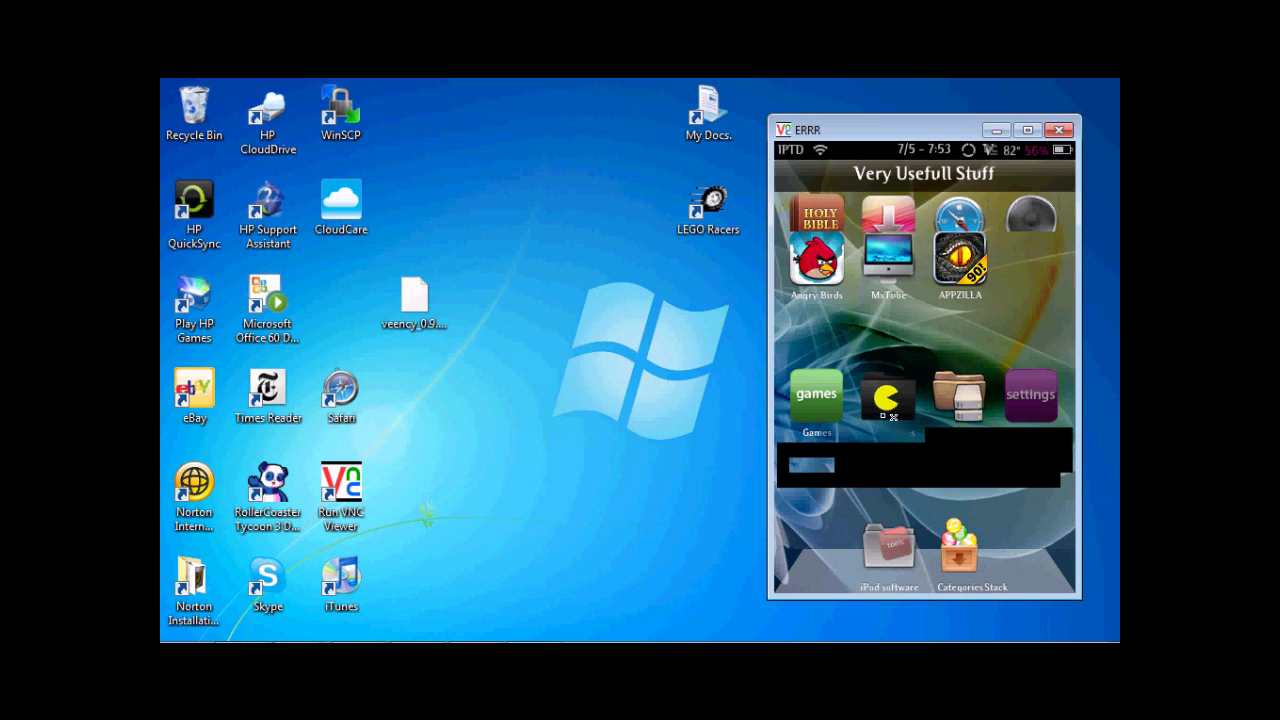
left_click(820, 382)
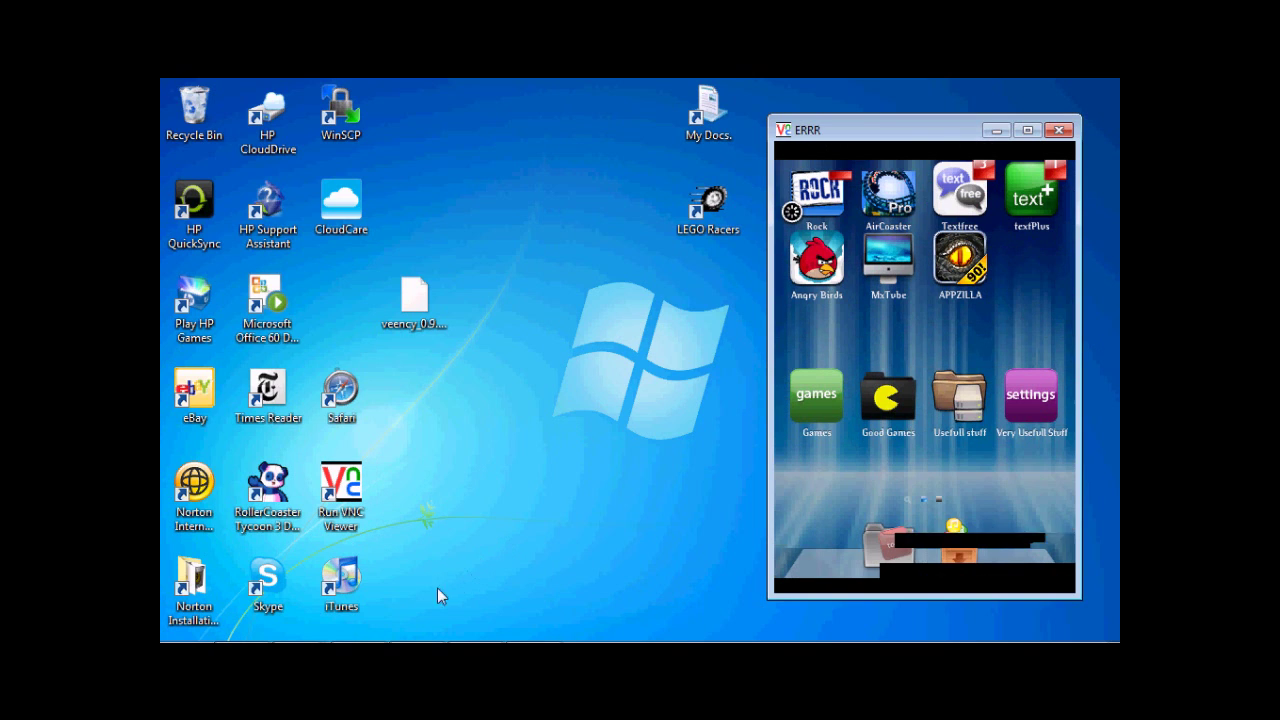
Restore the webcam capture window from the taskbar and launch APPZILLA on the mirrored iPod
mouse_move(440, 640)
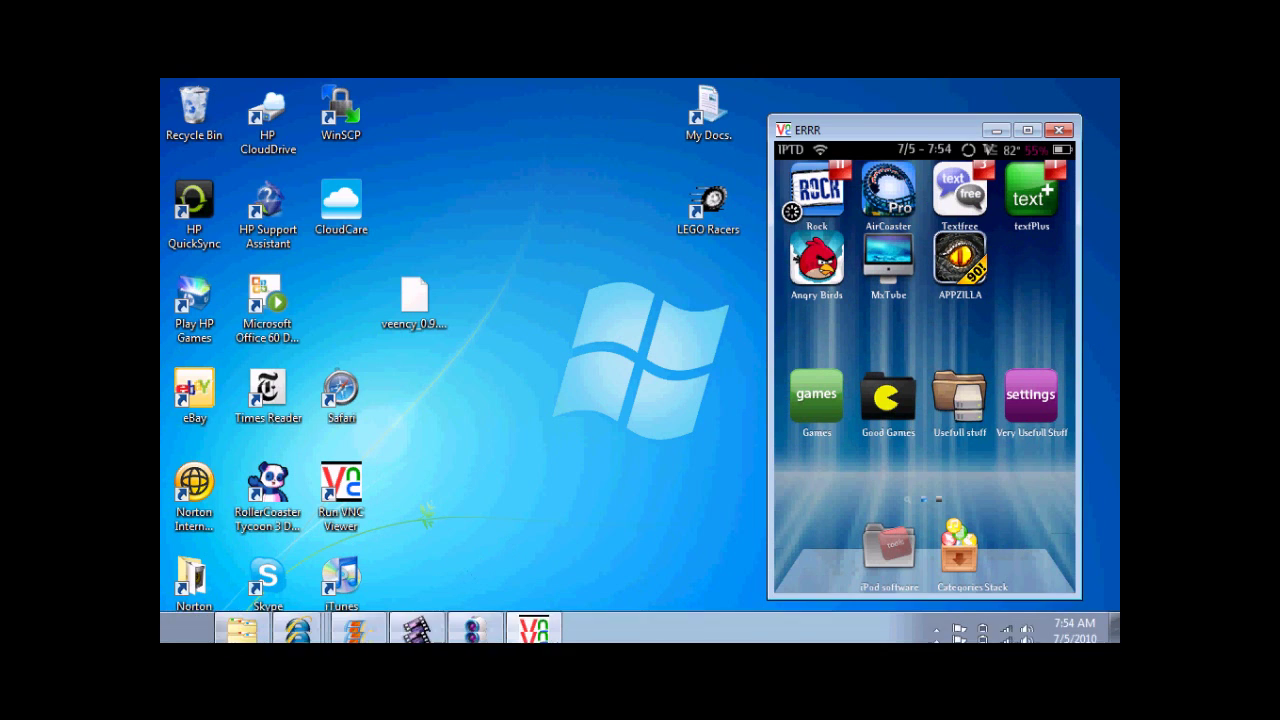
left_click(476, 625)
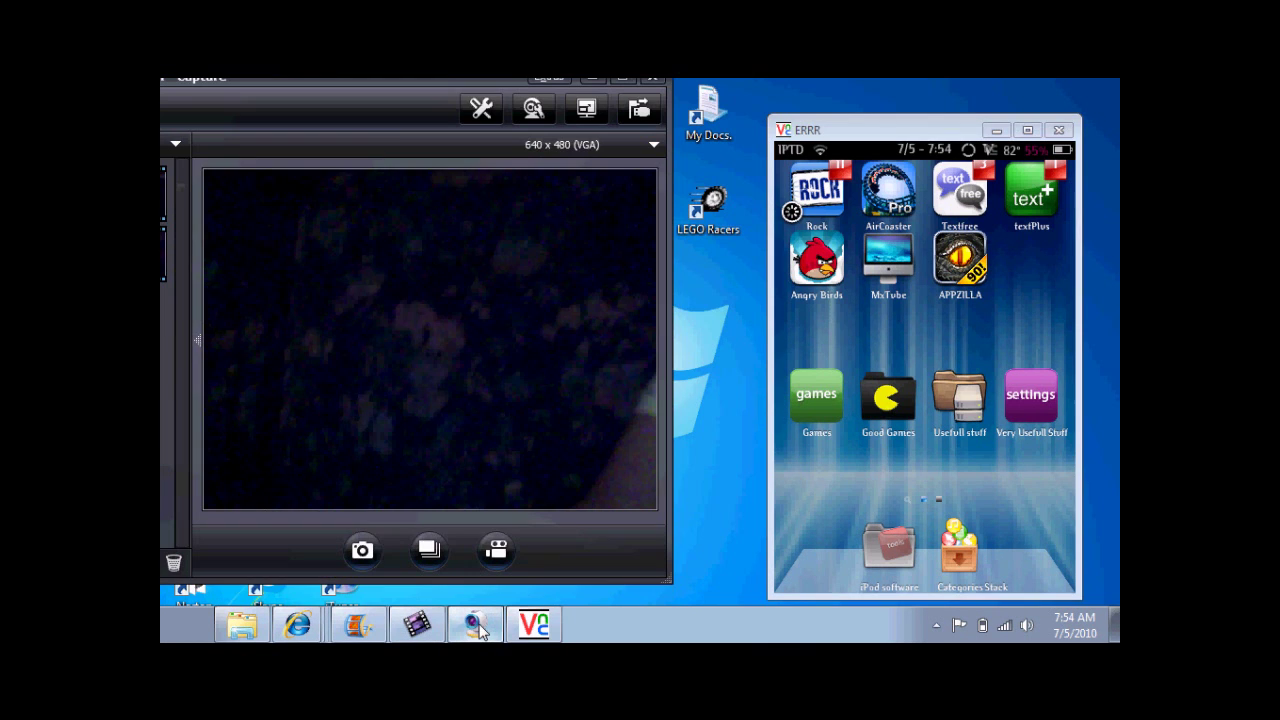
left_click(946, 298)
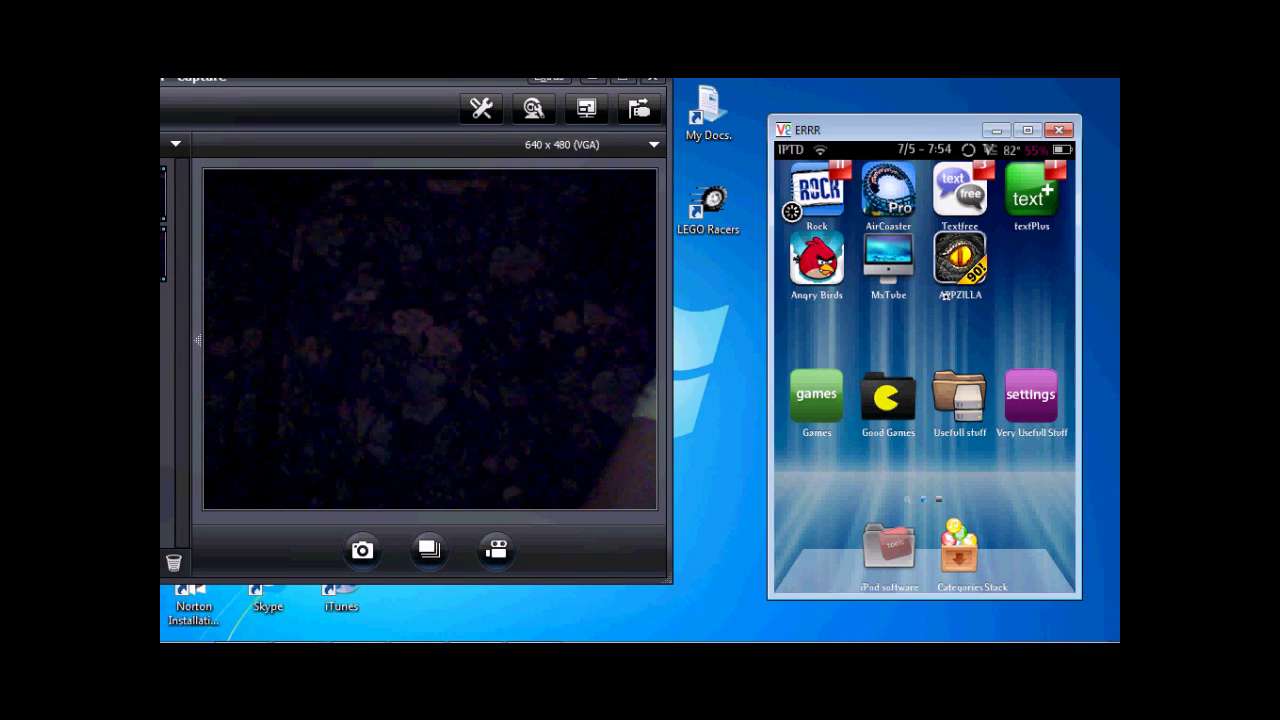